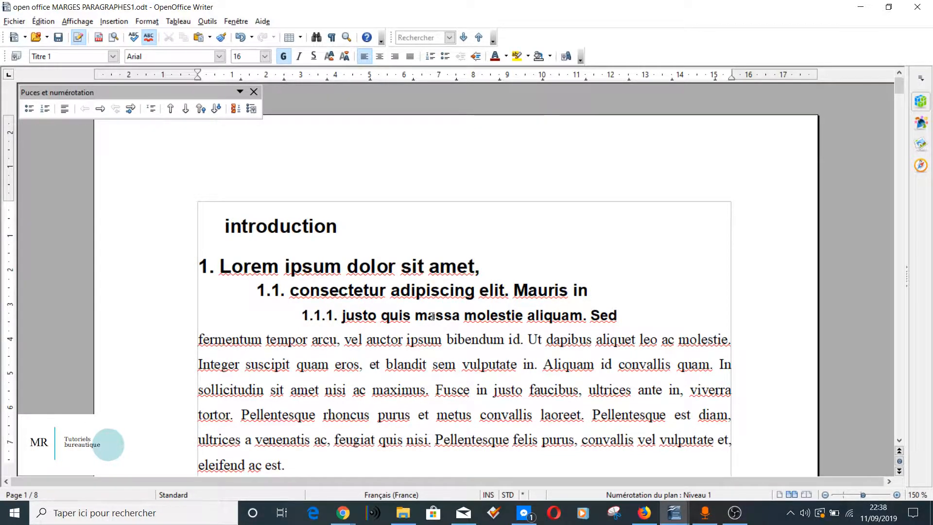
# Step: Modify the Titre 1 paragraph style to a Normal font style with 0,50 cm spacing above and 0,20 cm below
pyautogui.press('F11')
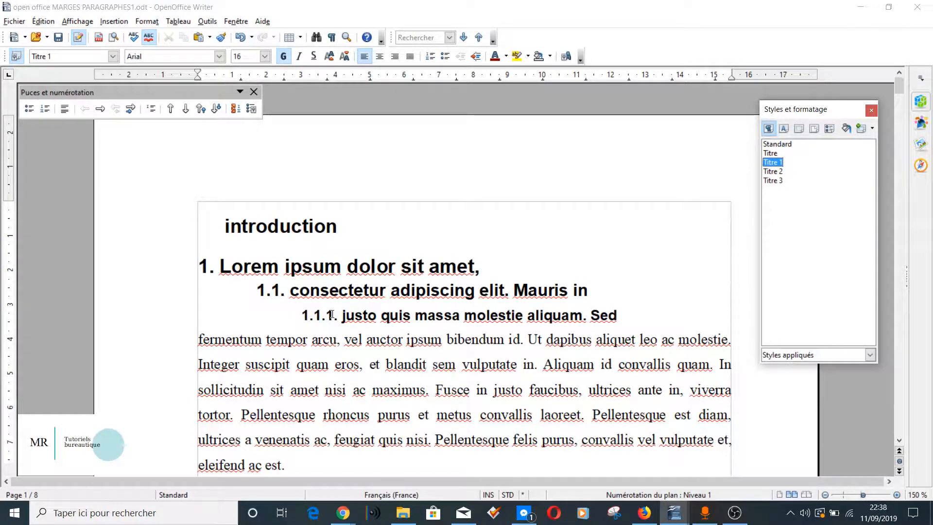
pyautogui.rightClick(774, 165)
pyautogui.click(795, 184)
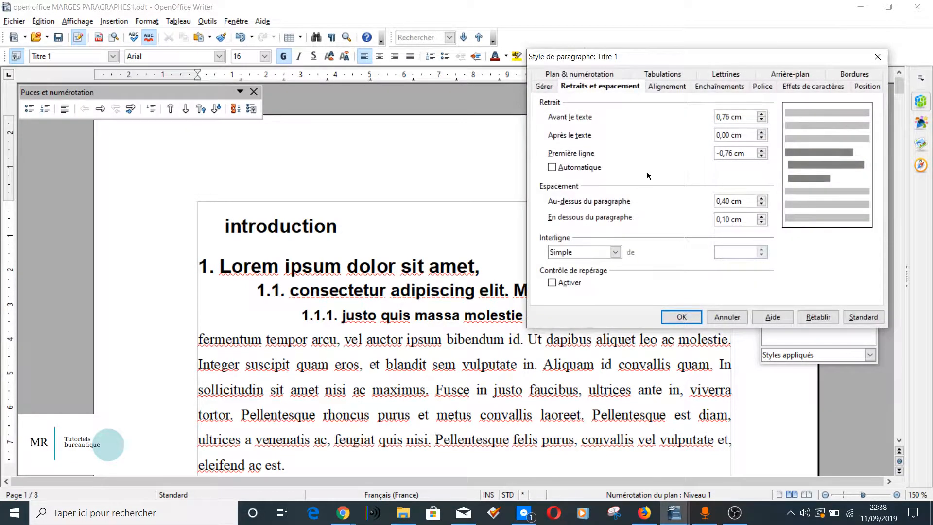
pyautogui.click(762, 87)
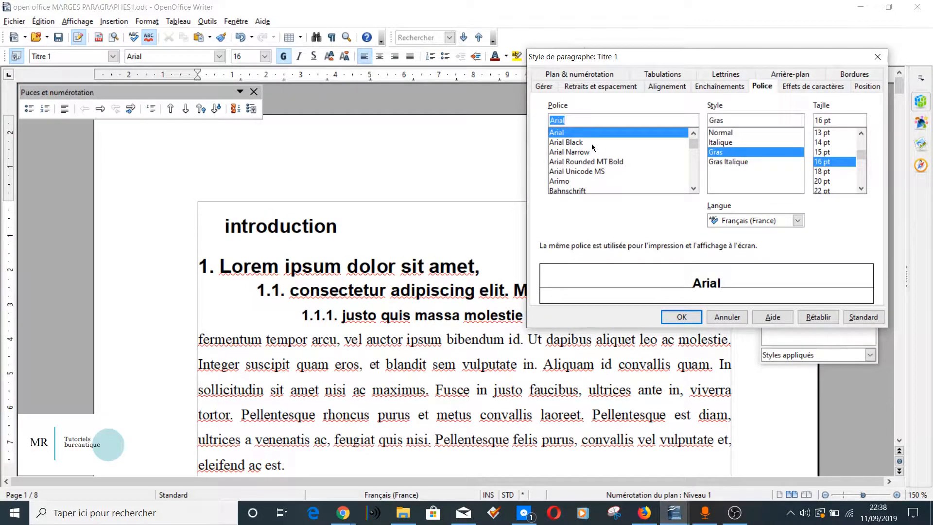
pyautogui.click(723, 133)
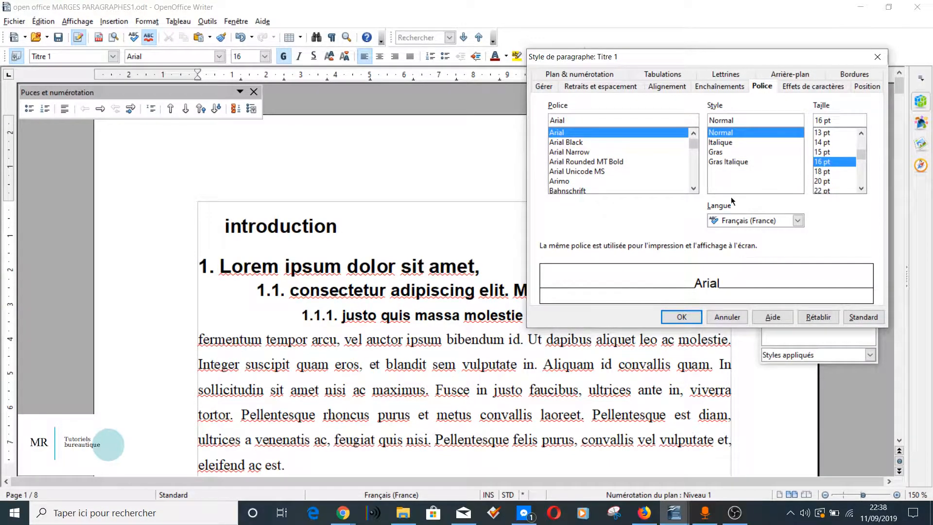
pyautogui.click(611, 87)
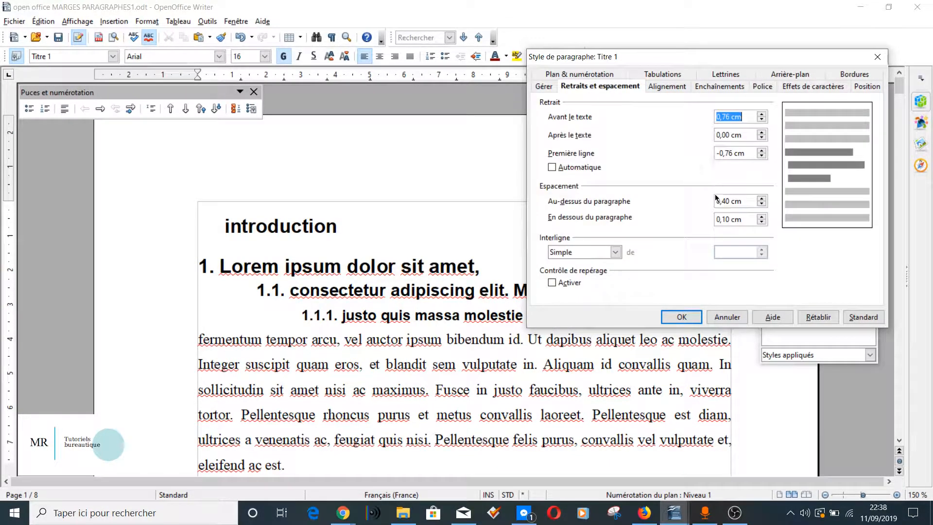
pyautogui.click(762, 198)
pyautogui.click(762, 216)
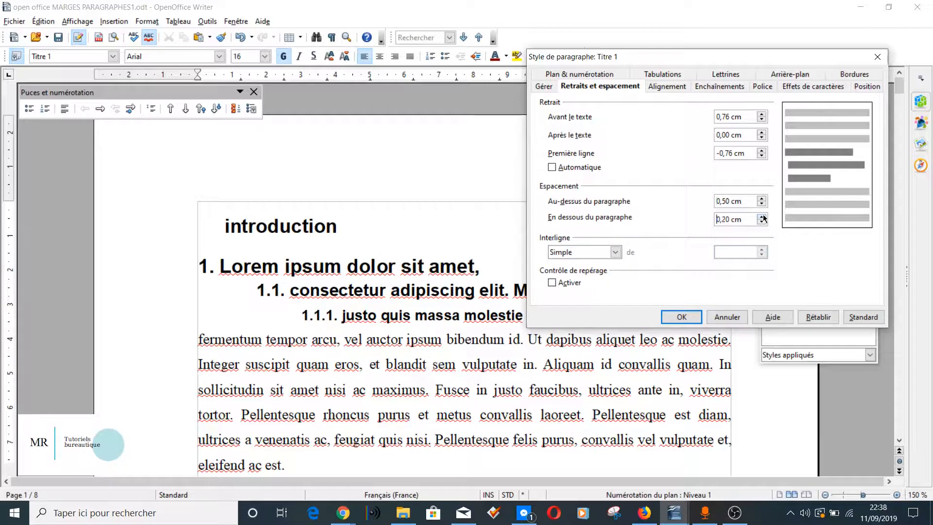
pyautogui.click(680, 317)
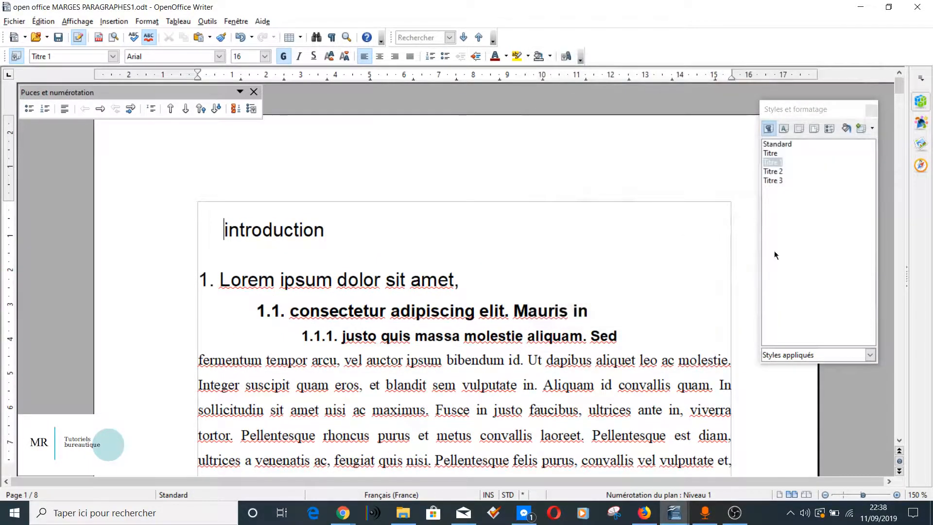
# Step: Modify the Titre 2 paragraph style to a Normal font style with 0,30 cm spacing above and below
pyautogui.click(774, 180)
pyautogui.rightClick(772, 172)
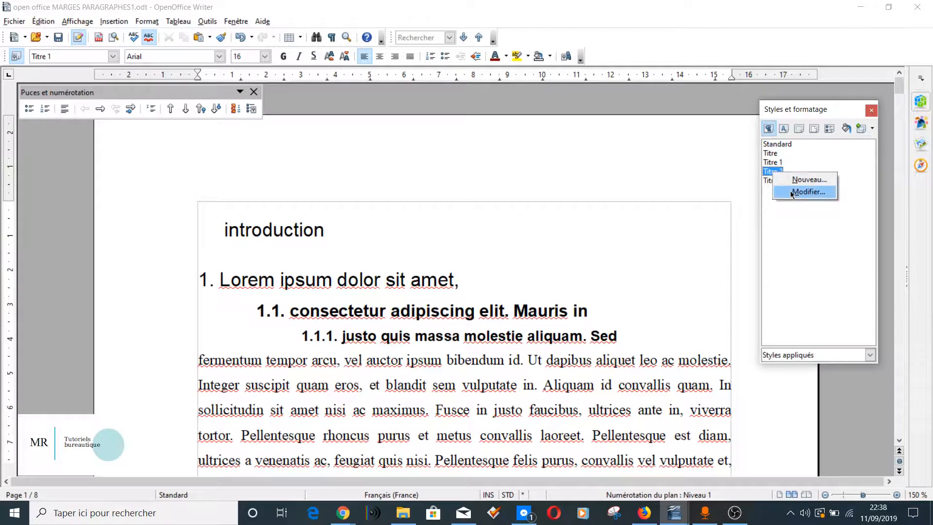
pyautogui.click(793, 193)
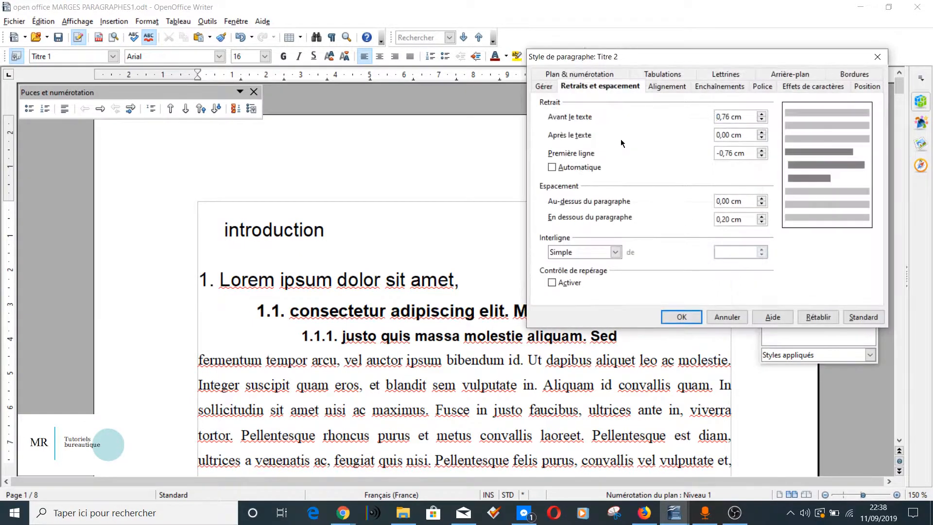
pyautogui.click(761, 89)
pyautogui.click(719, 133)
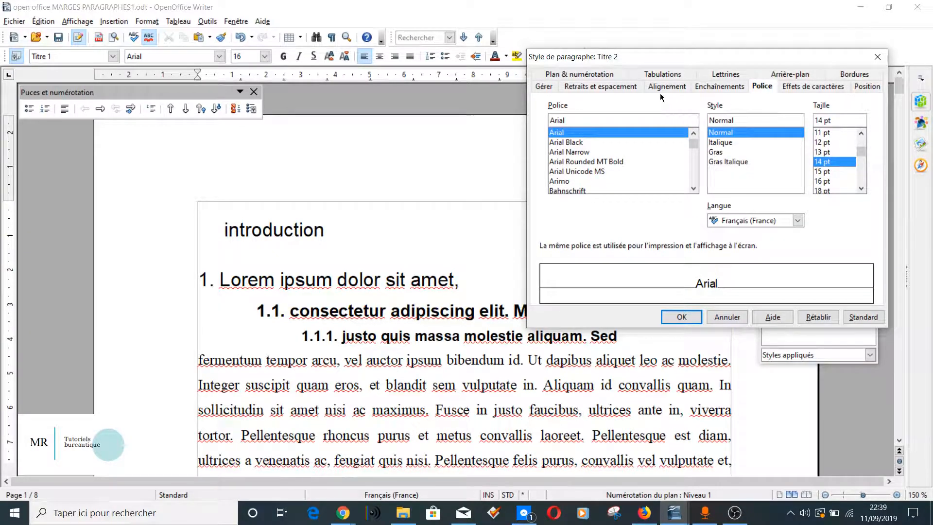
pyautogui.click(608, 89)
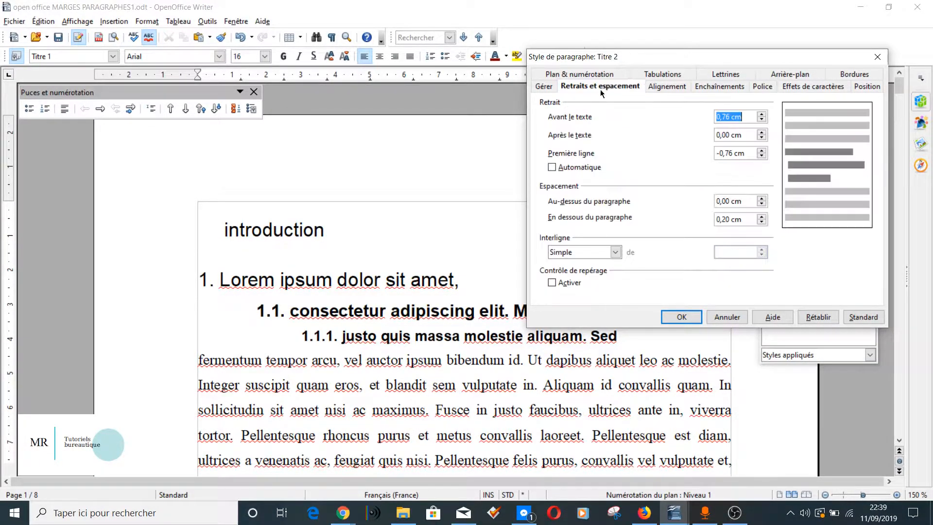
pyautogui.click(762, 199)
pyautogui.click(762, 199)
pyautogui.click(762, 200)
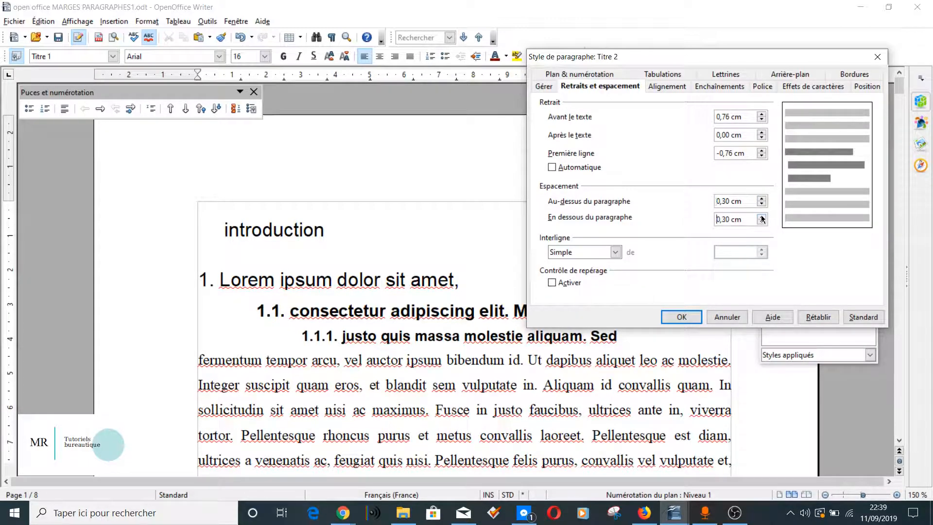
pyautogui.click(675, 317)
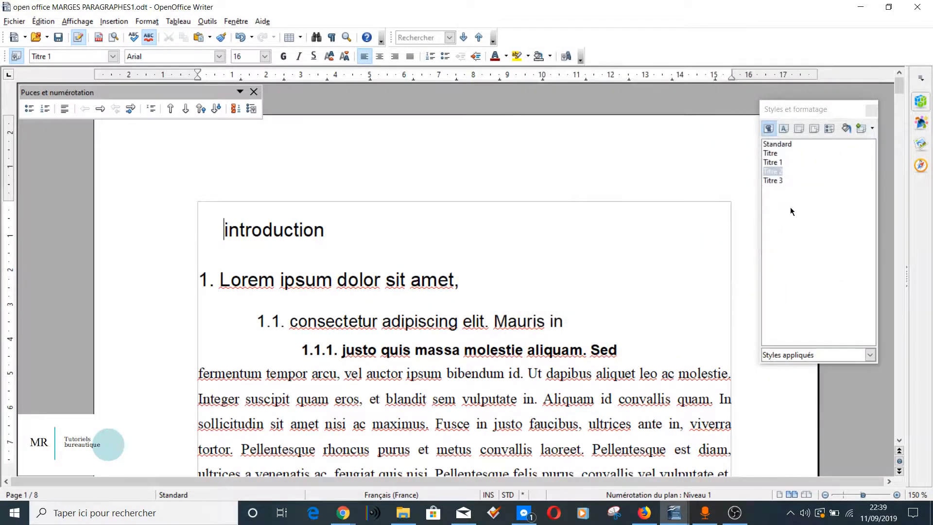
# Step: Increase the paragraph spacing above and below in the Titre 3 style and set its font style to Normal
pyautogui.rightClick(772, 181)
pyautogui.click(784, 201)
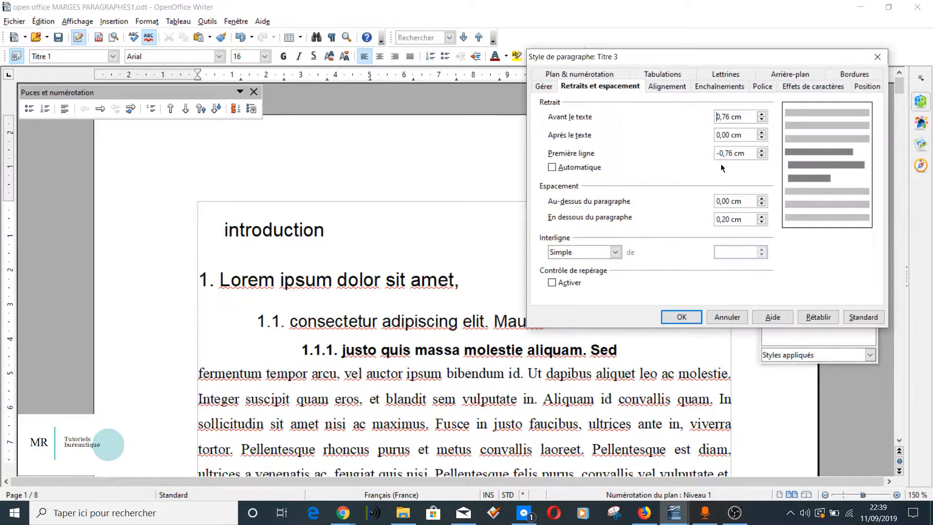
pyautogui.click(764, 198)
pyautogui.click(764, 198)
pyautogui.click(761, 217)
pyautogui.click(762, 87)
pyautogui.click(736, 133)
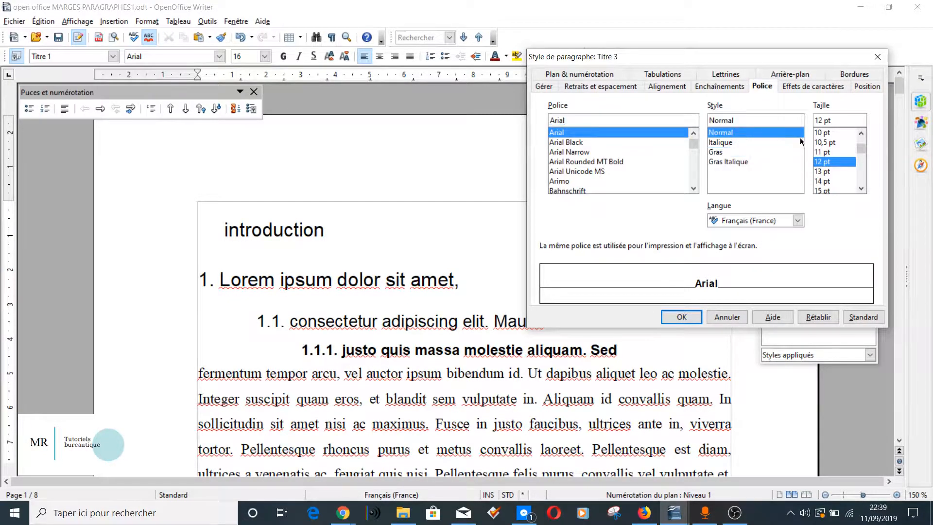
pyautogui.click(682, 317)
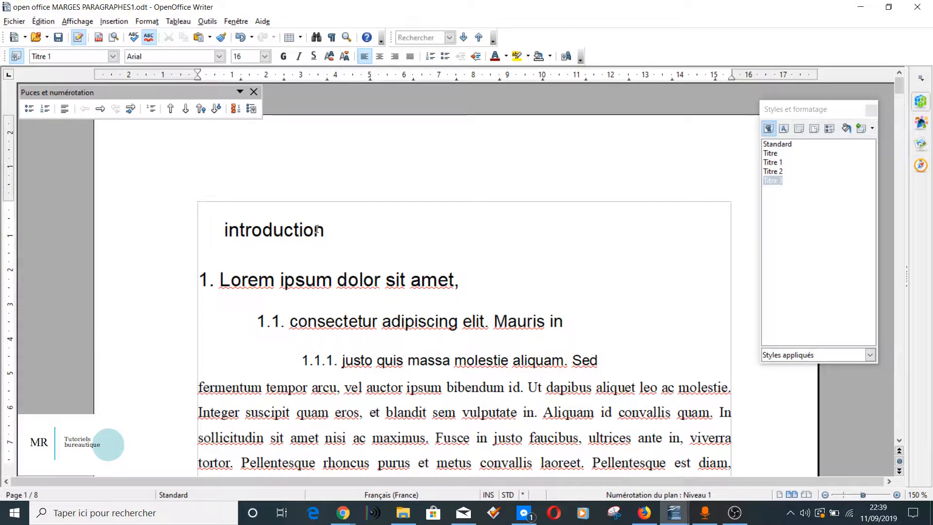
# Step: Add an empty unnumbered line above the introduction heading and open the settings for inserting an index or table there
pyautogui.press('F12')
pyautogui.press('BackSpace')
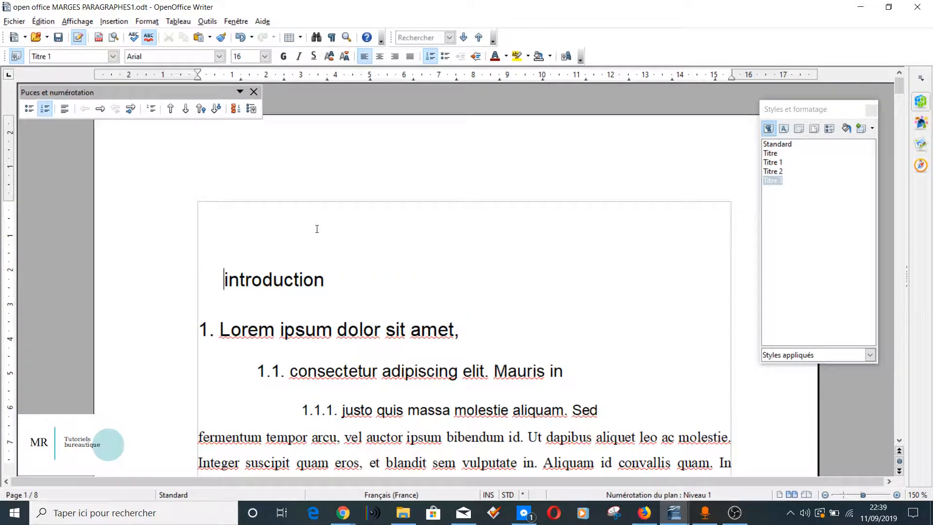
pyautogui.click(119, 22)
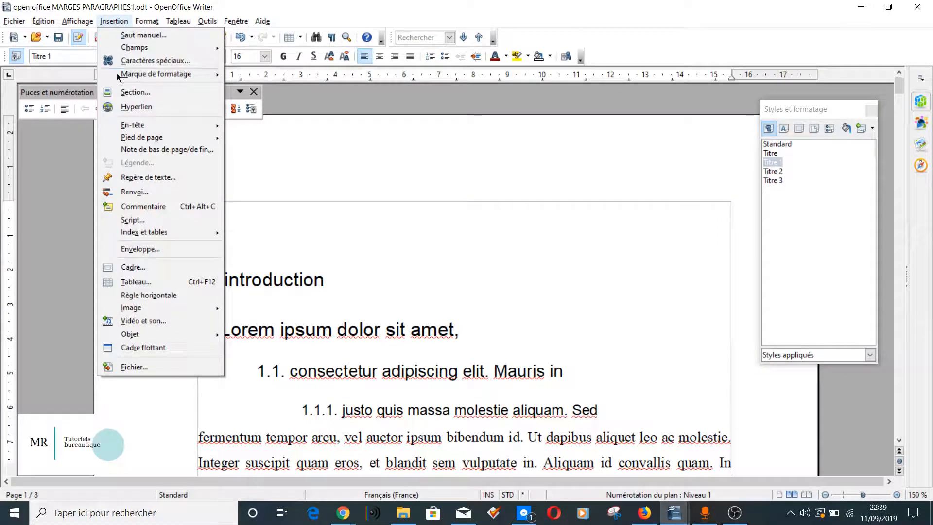
pyautogui.moveTo(116, 234)
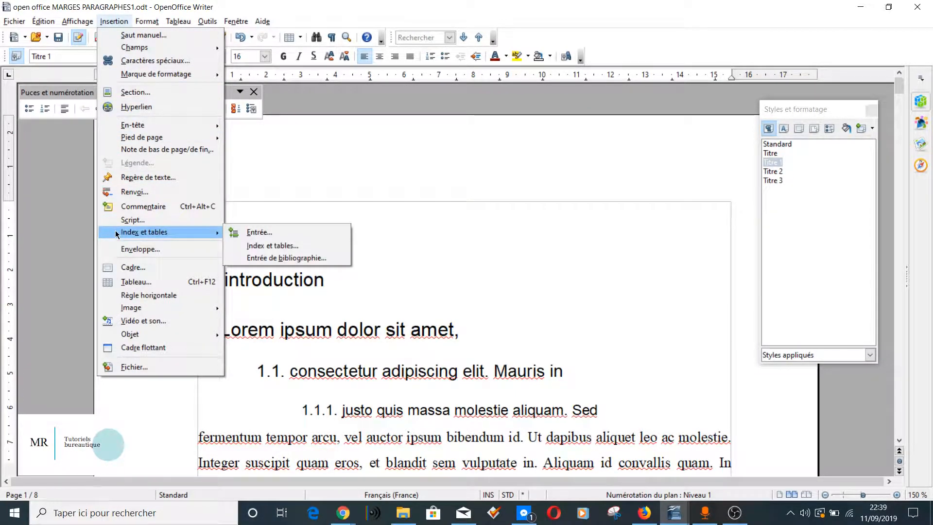
pyautogui.click(253, 246)
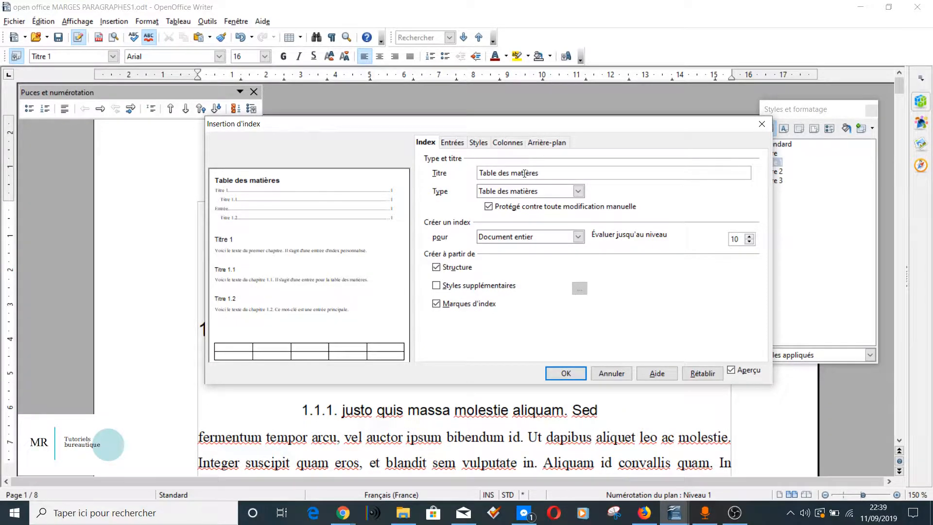
# Step: Add a space between chapter number and entry text for levels 1, 2 and 3, and insert the table of contents
pyautogui.click(452, 143)
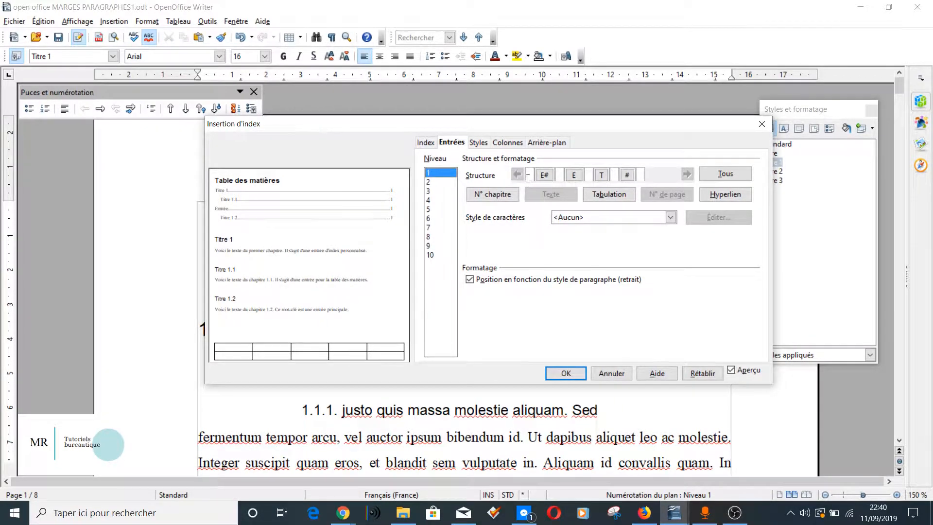
pyautogui.click(560, 176)
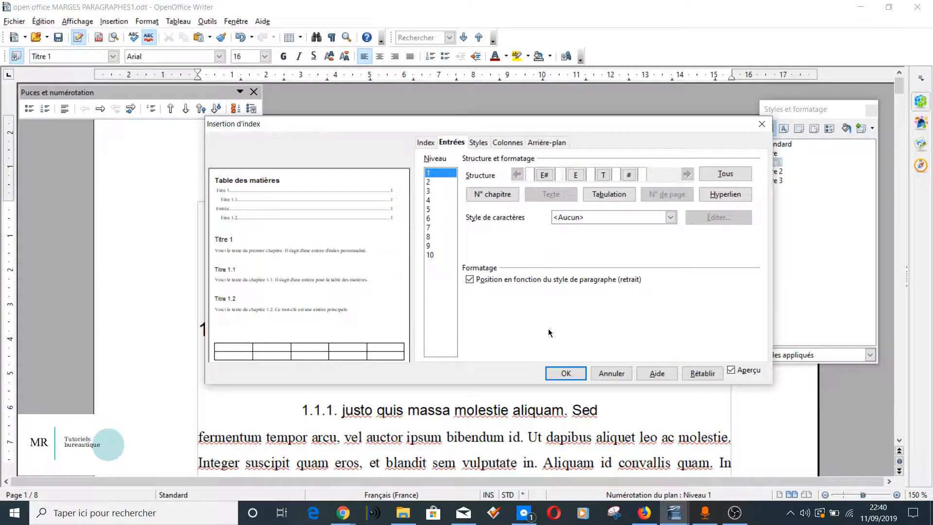
pyautogui.click(431, 182)
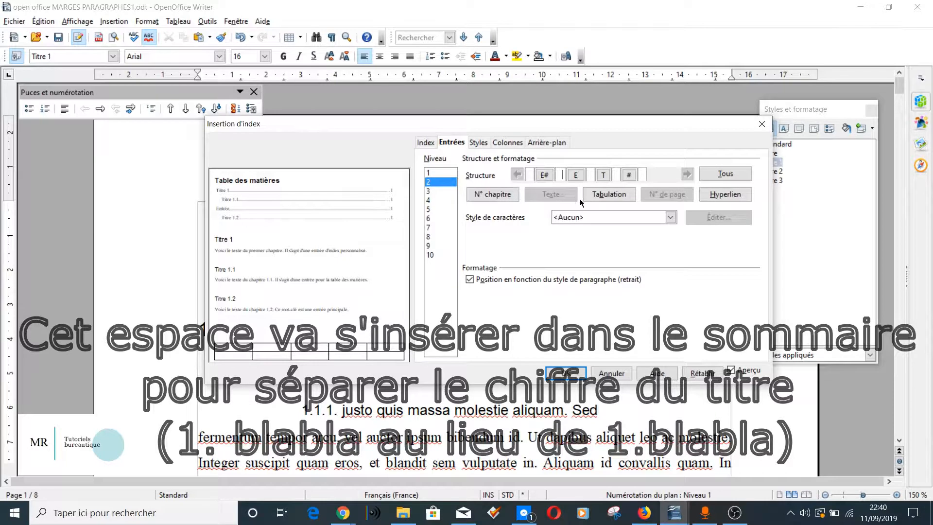
pyautogui.click(447, 192)
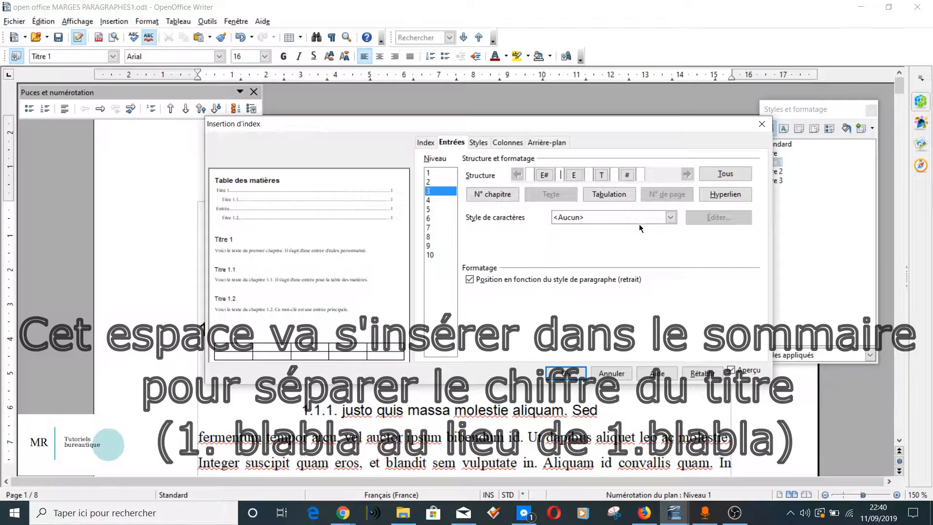
pyautogui.click(563, 175)
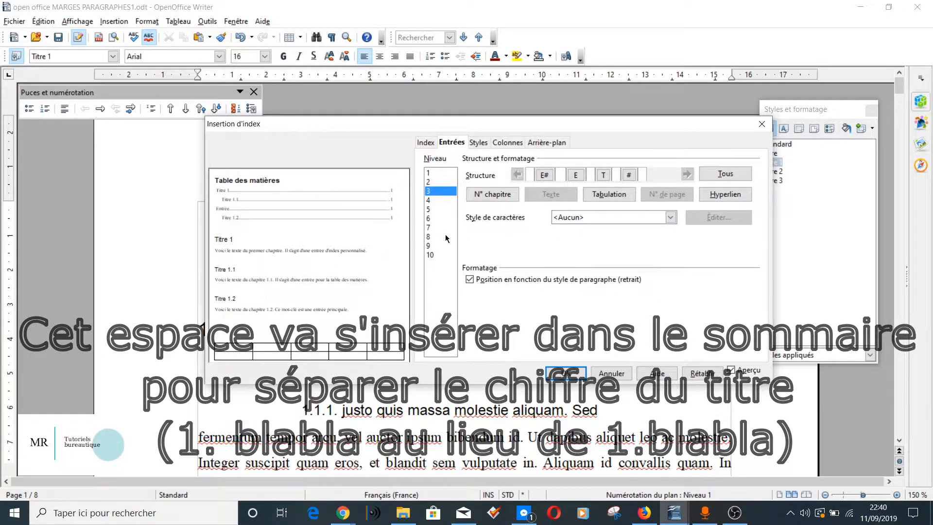
pyautogui.click(567, 373)
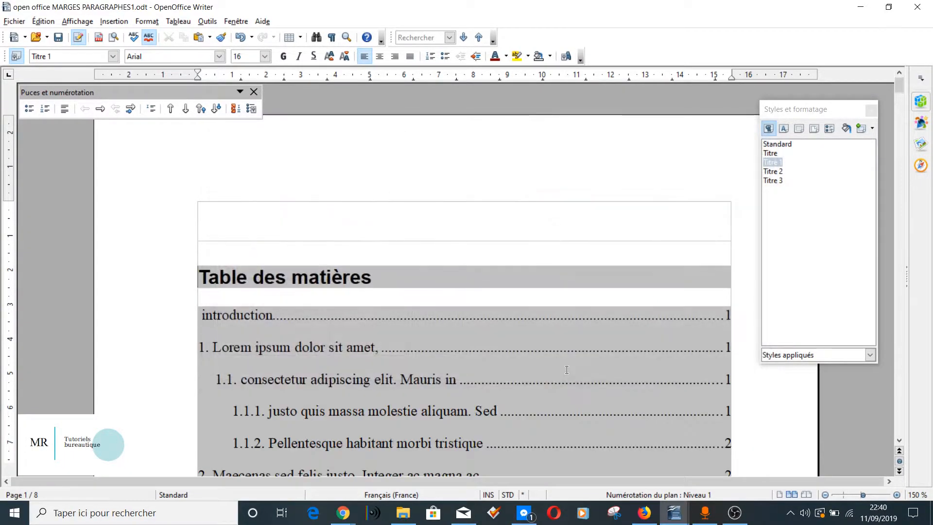
# Step: Change the font of the Table des matières niveau 1 style to Arial
pyautogui.scroll(-3, 414, 351)
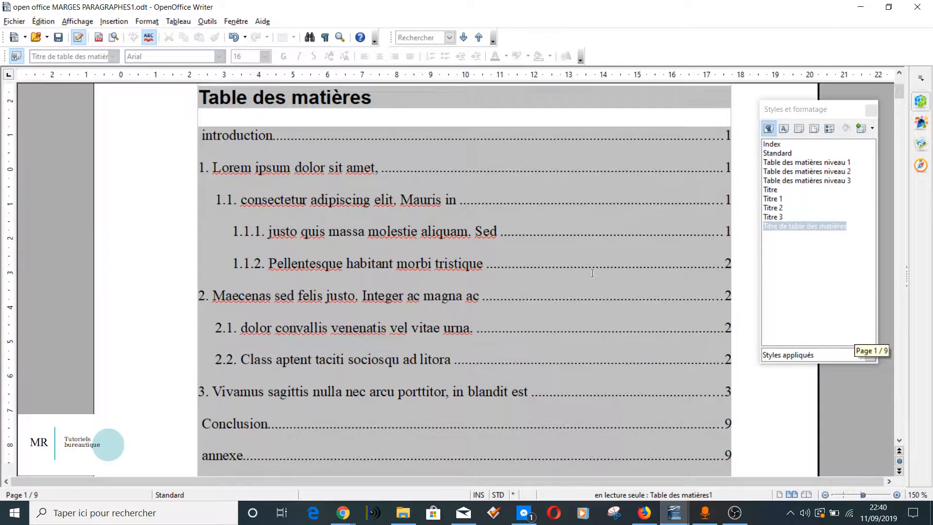
pyautogui.scroll(-7, 588, 273)
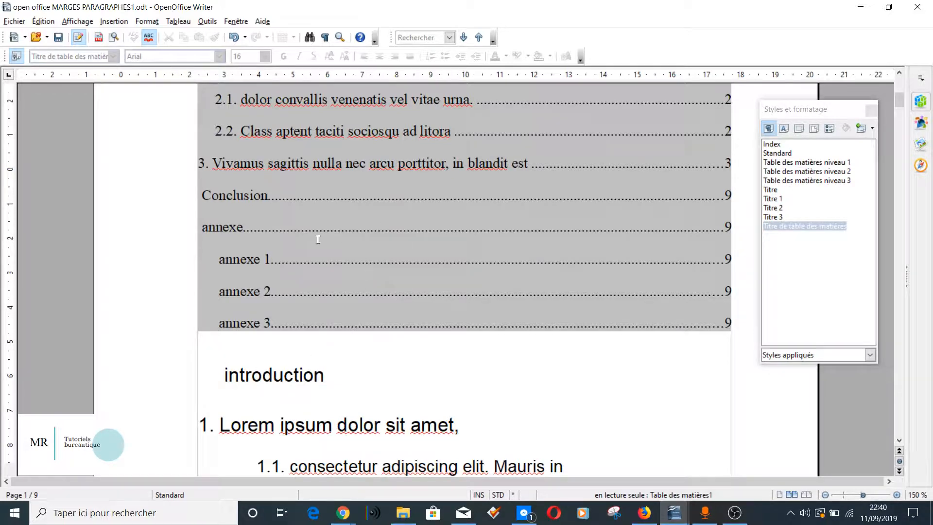
pyautogui.scroll(3, 345, 317)
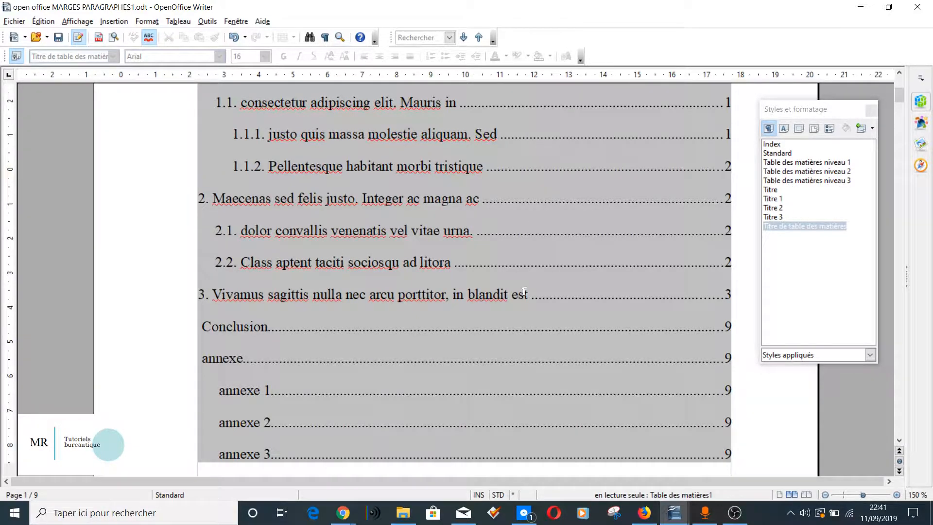
pyautogui.scroll(3, 511, 223)
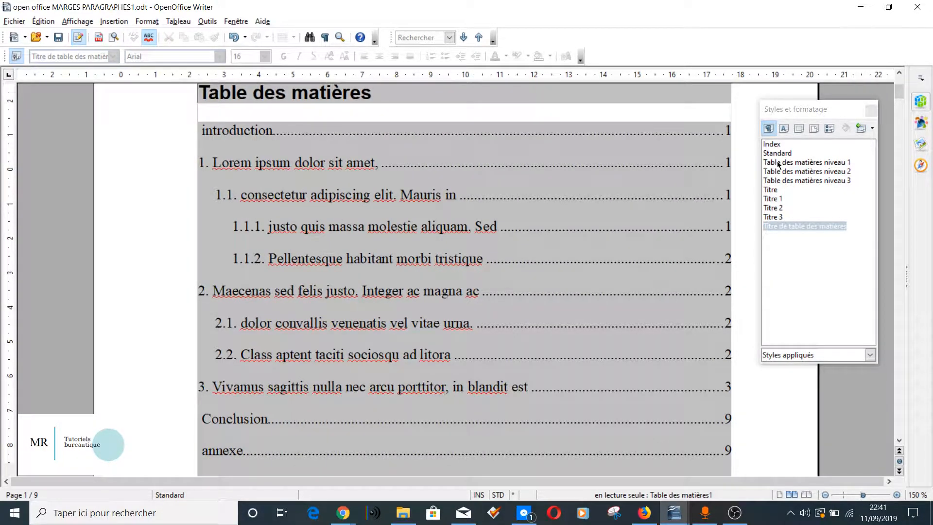
pyautogui.click(777, 163)
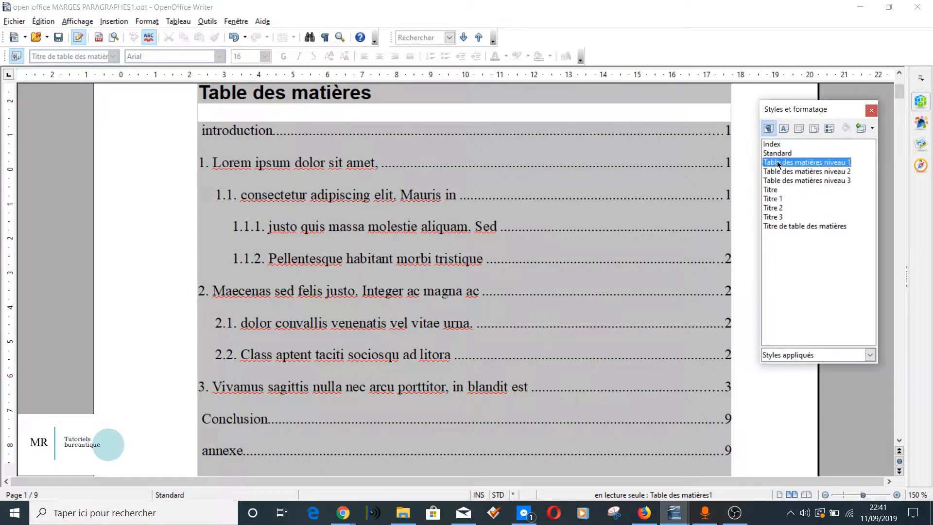
pyautogui.rightClick(819, 164)
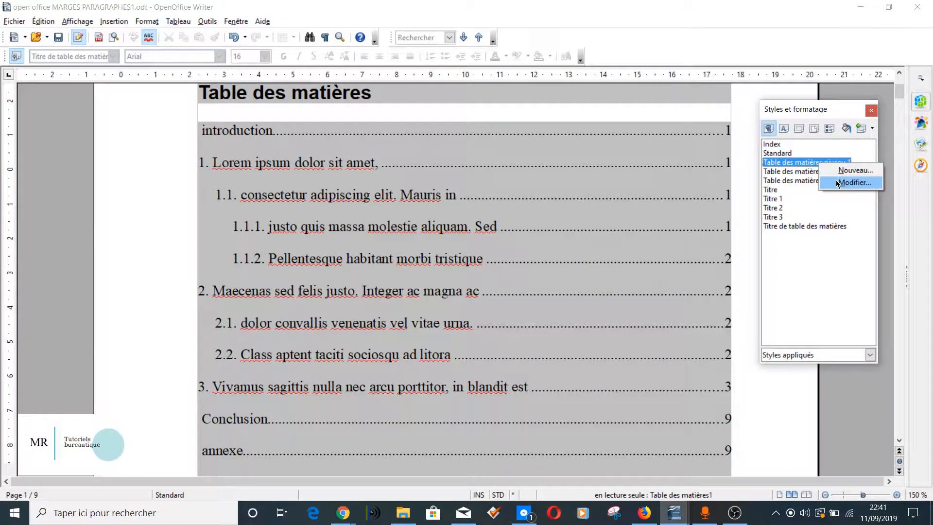
pyautogui.click(854, 183)
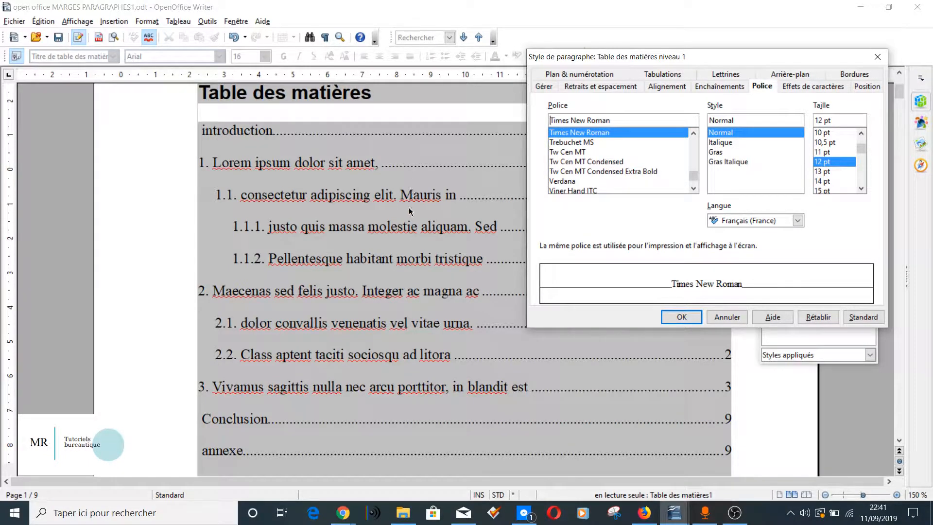
pyautogui.moveTo(619, 119); pyautogui.dragTo(493, 120)
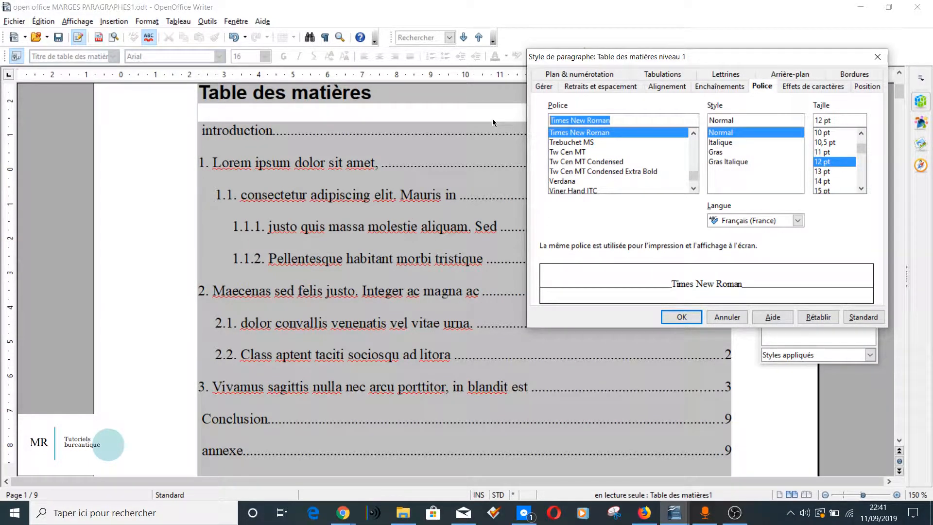
pyautogui.write('Arial')
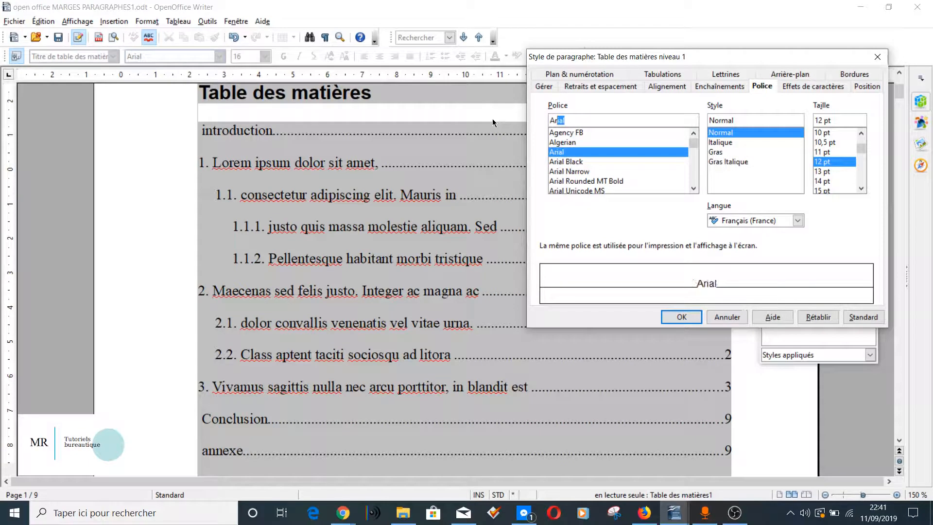
pyautogui.click(552, 154)
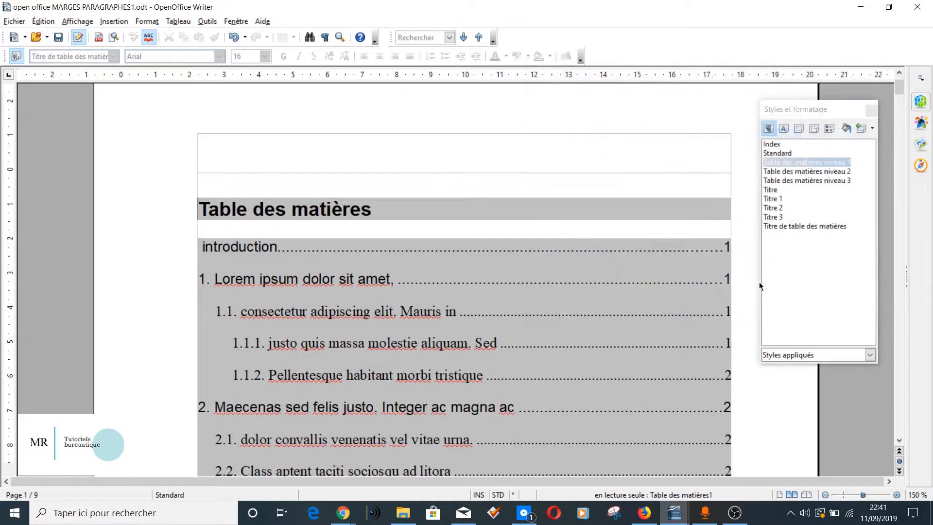
# Step: Give the Table des matières niveau 1 style Double line spacing and 0,10 cm of space below the paragraph
pyautogui.rightClick(792, 164)
pyautogui.click(808, 179)
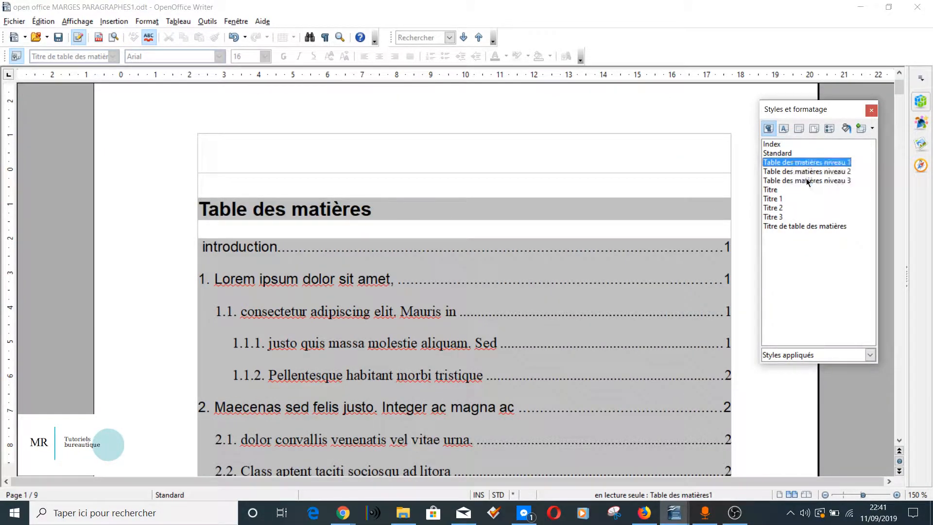
pyautogui.click(624, 87)
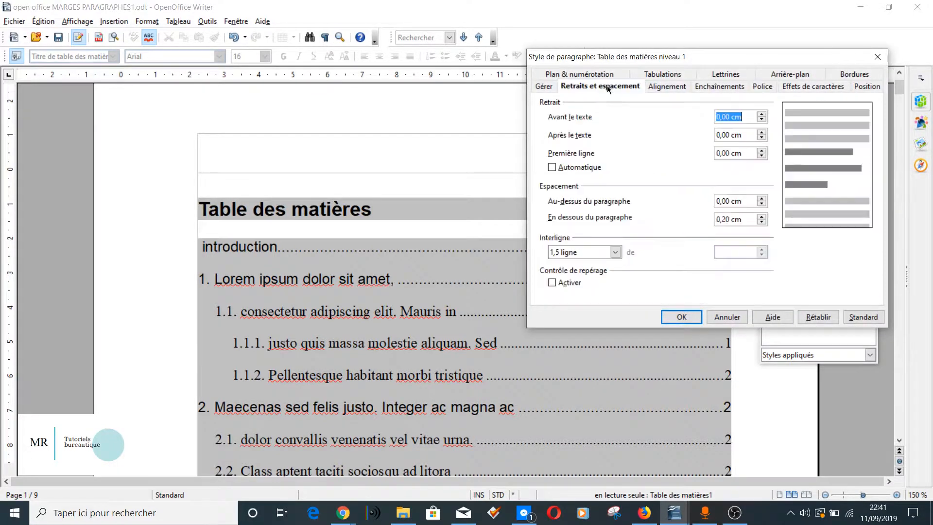
pyautogui.click(556, 254)
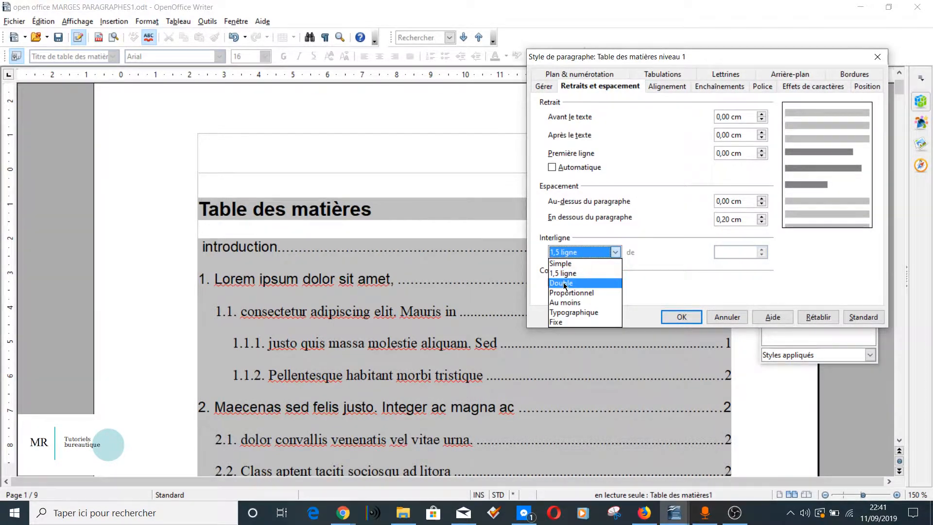
pyautogui.click(564, 283)
pyautogui.click(760, 222)
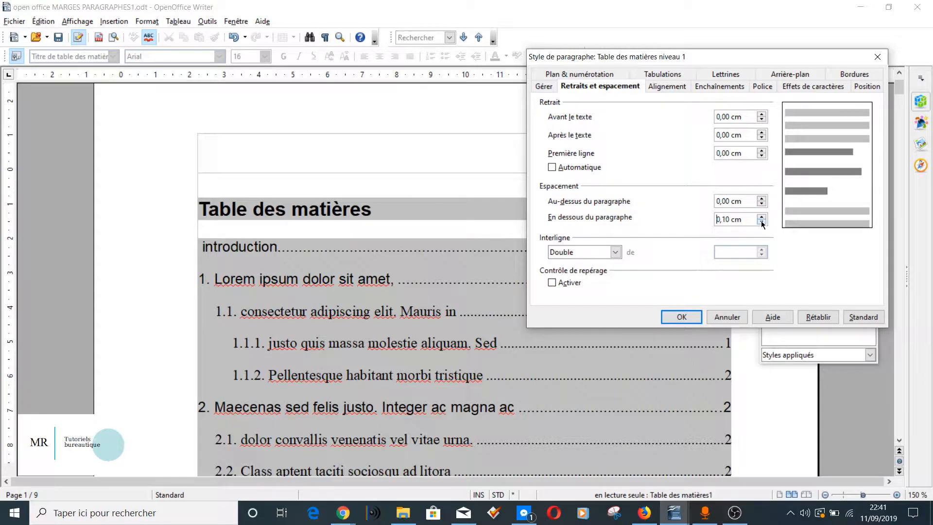
pyautogui.click(682, 317)
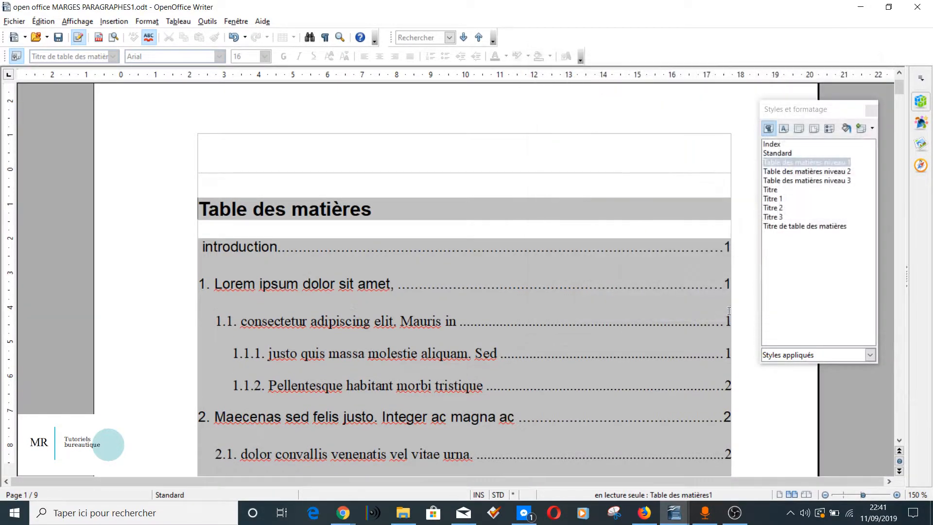
# Step: Modify the Table des matières niveau 2 style to use Simple line spacing and the Arial font
pyautogui.click(790, 172)
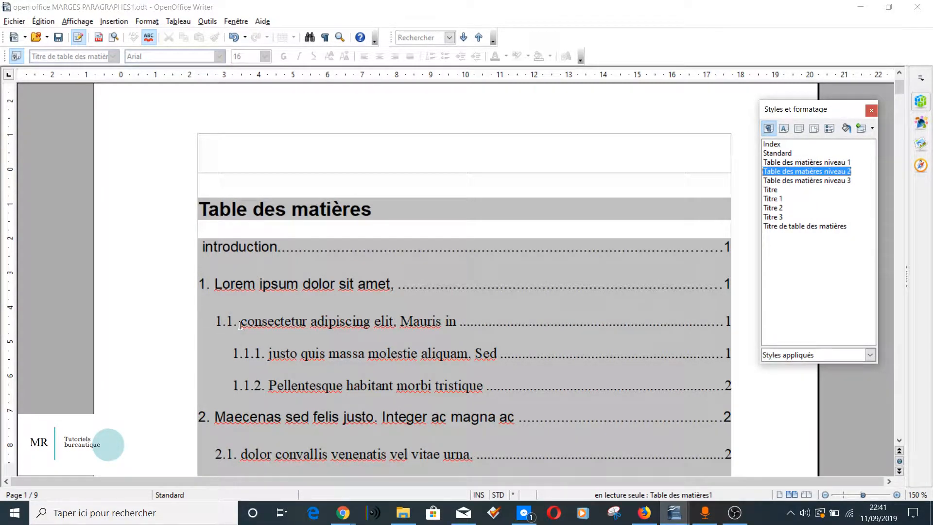
pyautogui.rightClick(779, 173)
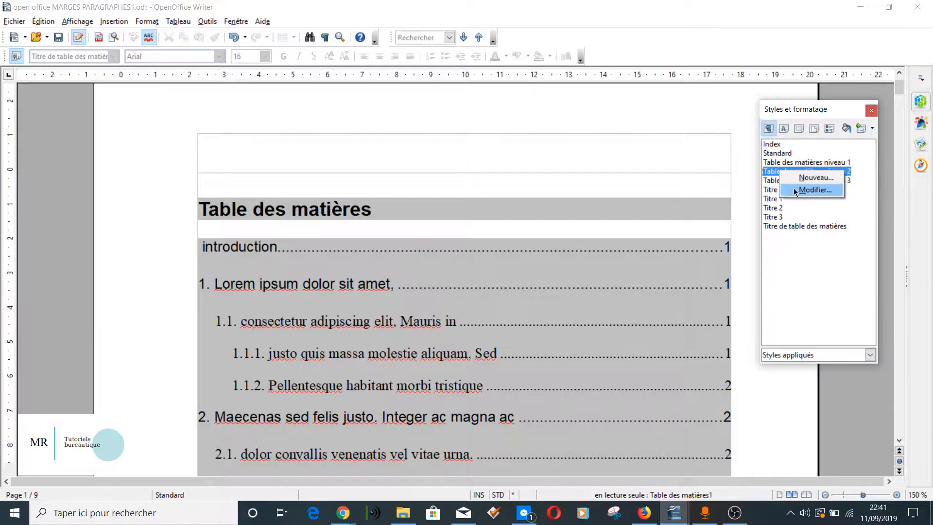
pyautogui.click(796, 190)
pyautogui.click(566, 252)
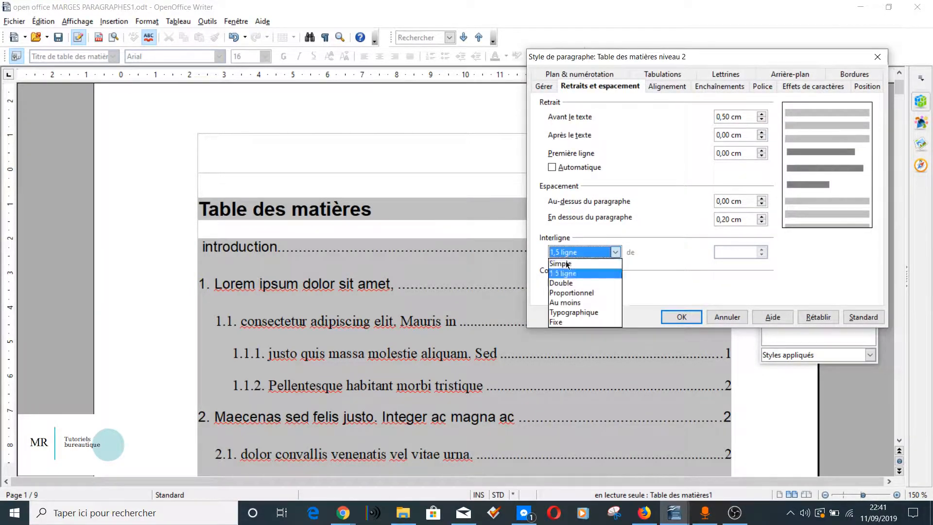
pyautogui.click(567, 264)
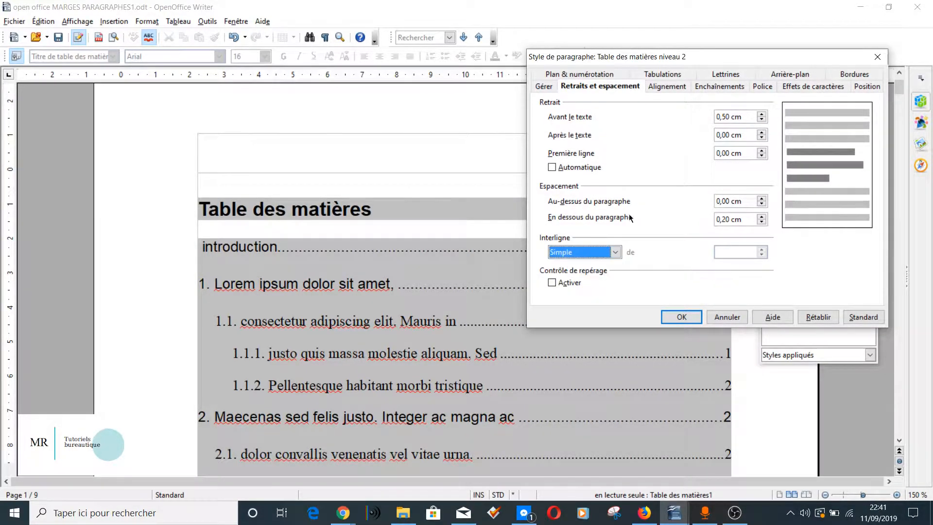
pyautogui.click(668, 88)
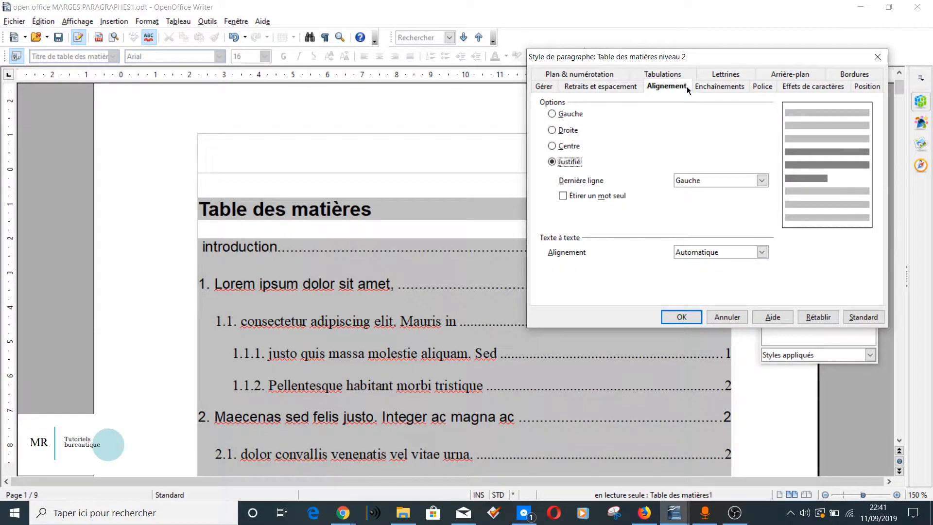
pyautogui.click(763, 88)
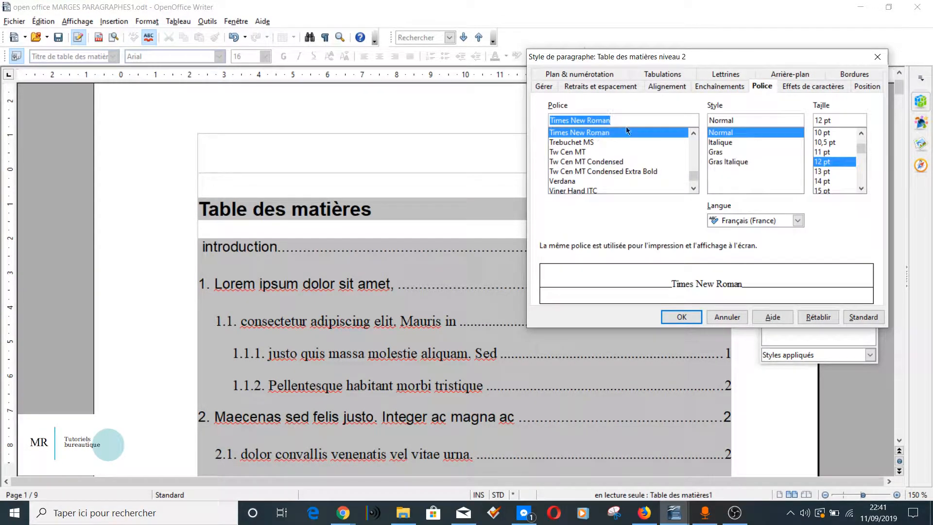
pyautogui.write('Arial')
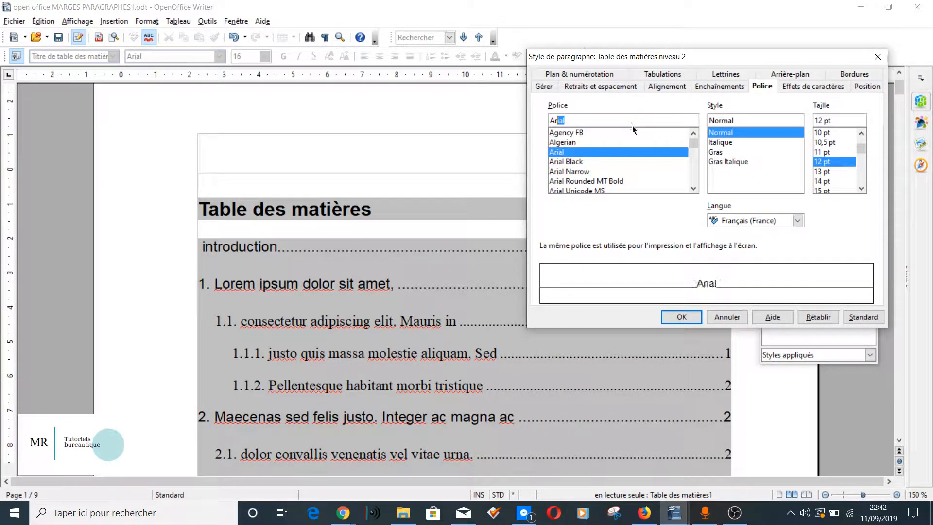
pyautogui.click(639, 152)
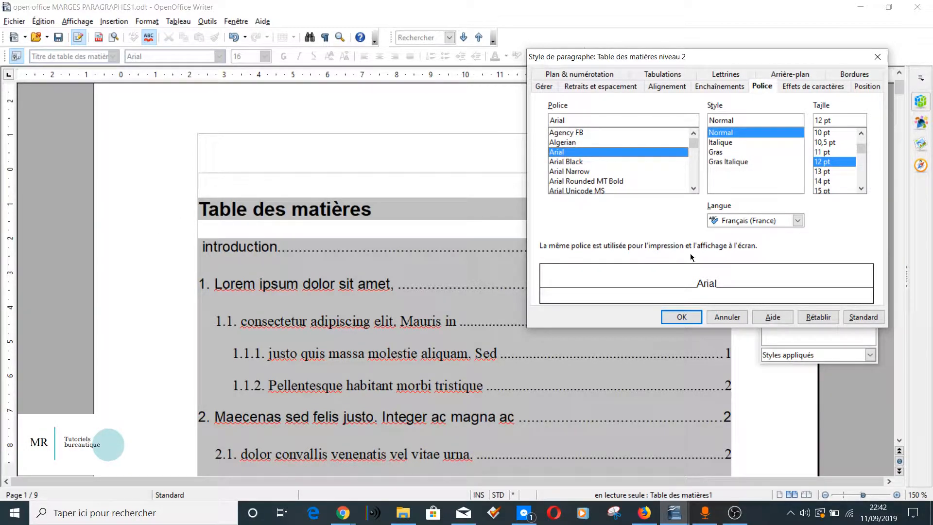
pyautogui.click(682, 316)
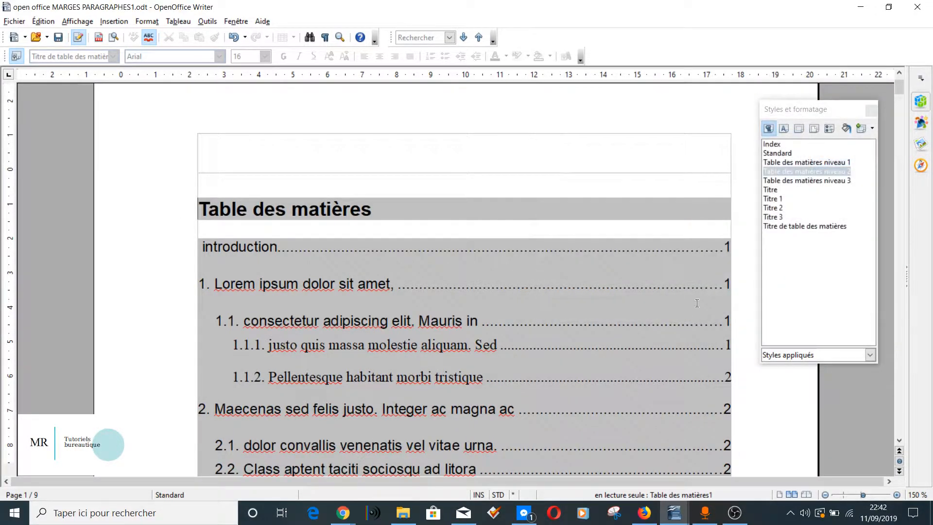
# Step: Reduce the spacing below the paragraph in the Table des matières niveau 2 style to 0,10 cm
pyautogui.rightClick(794, 173)
pyautogui.click(806, 190)
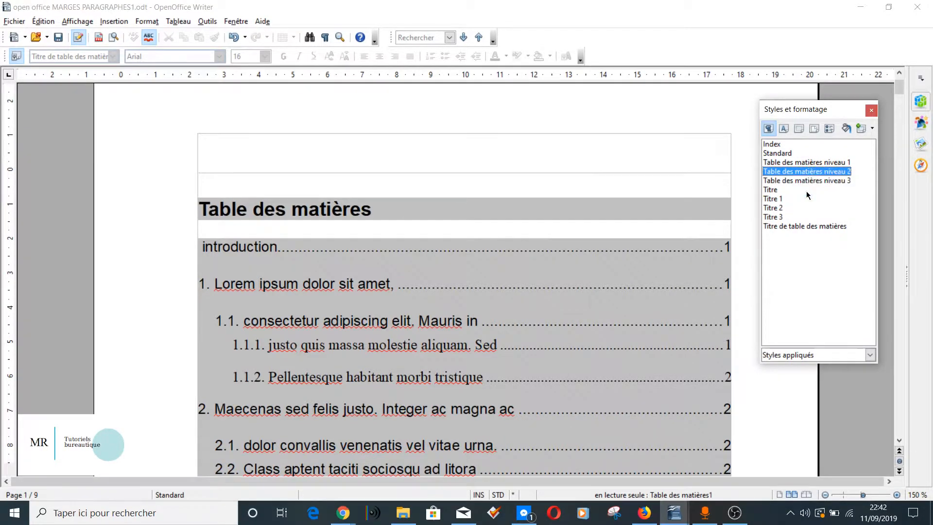
pyautogui.click(597, 92)
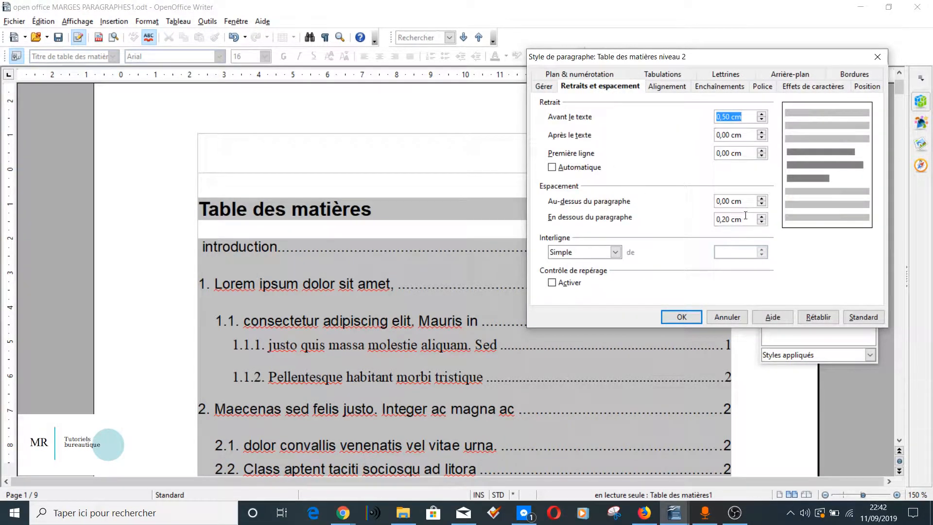
pyautogui.click(761, 223)
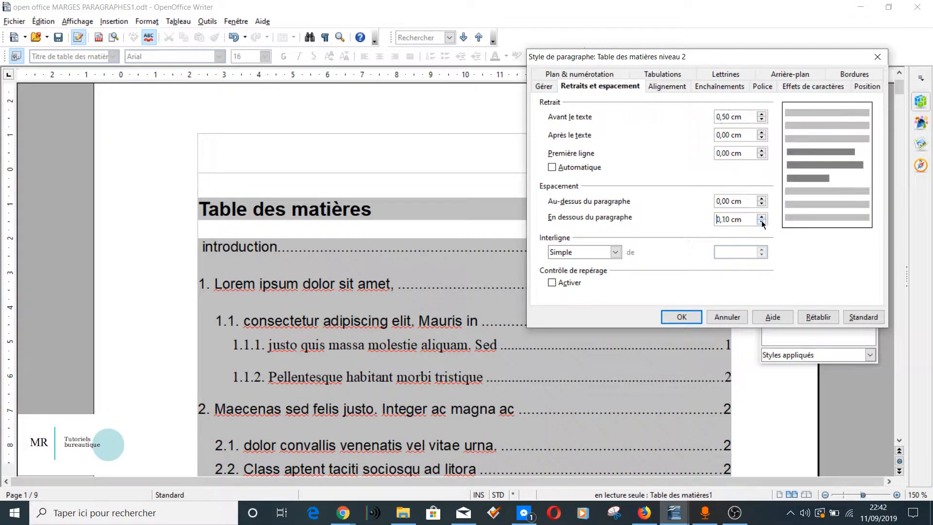
pyautogui.click(680, 316)
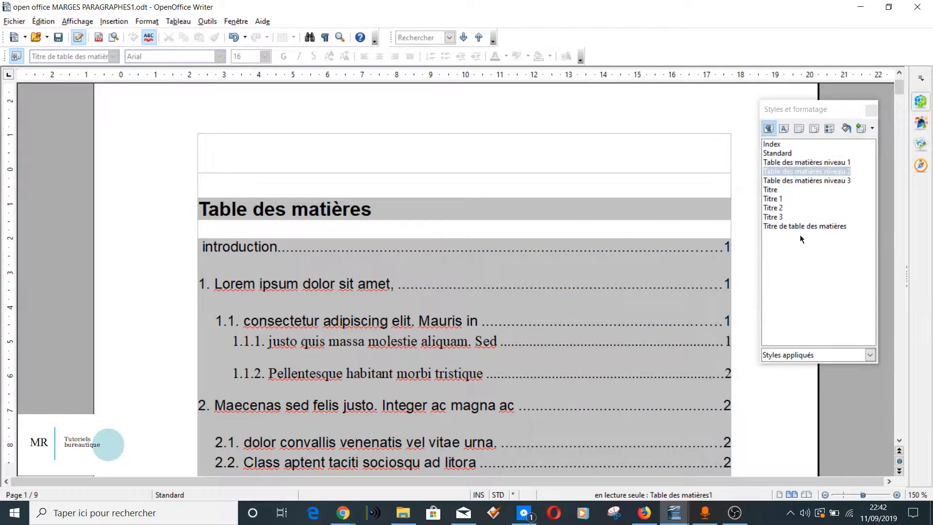
# Step: Set the Table des matières niveau 3 style to Simple line spacing with 0,10 cm below the paragraph
pyautogui.click(778, 182)
pyautogui.rightClick(778, 182)
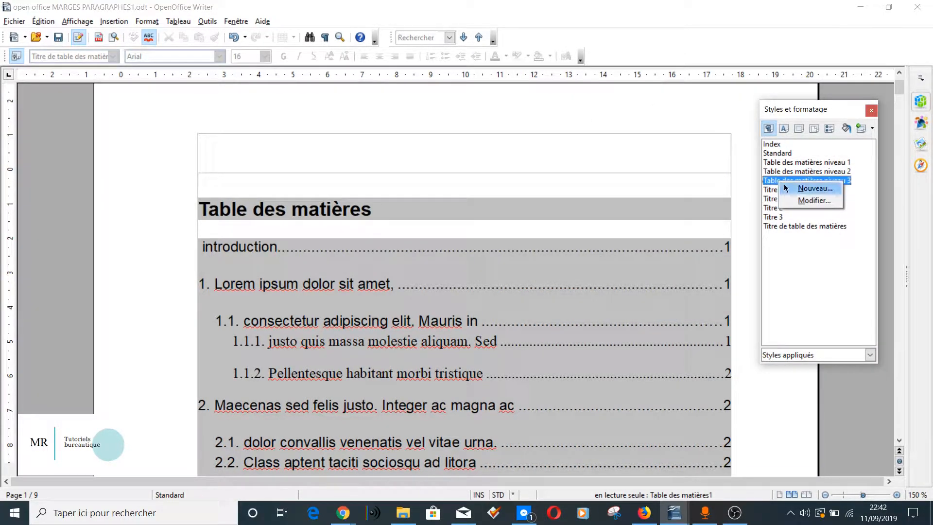
pyautogui.click(806, 200)
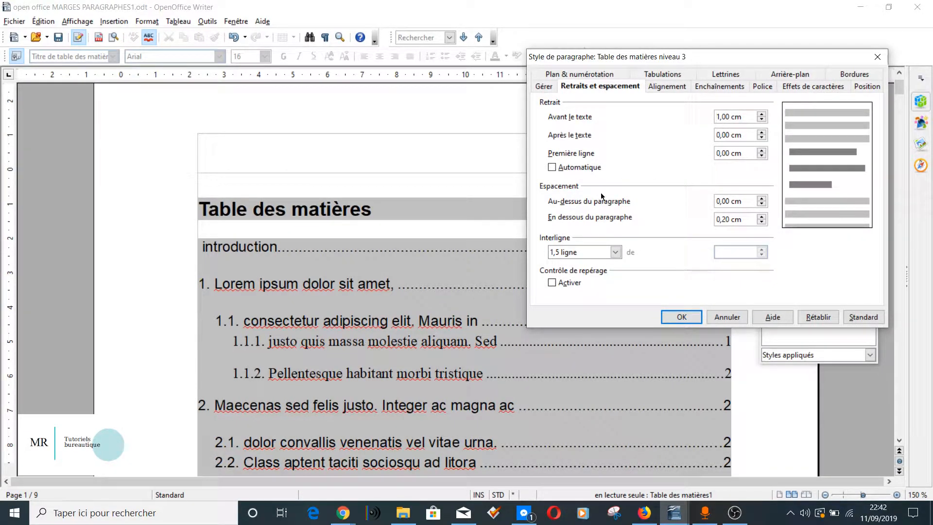
pyautogui.click(579, 249)
pyautogui.click(581, 264)
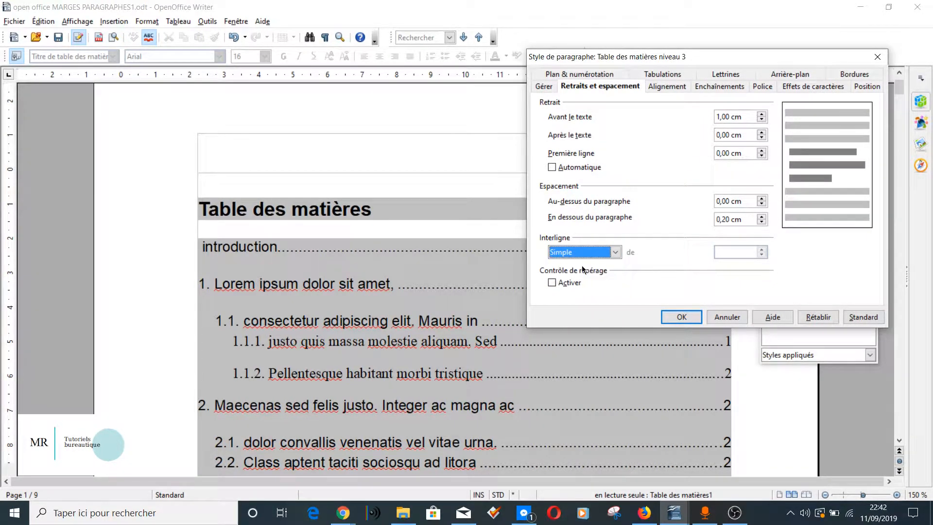
pyautogui.click(762, 223)
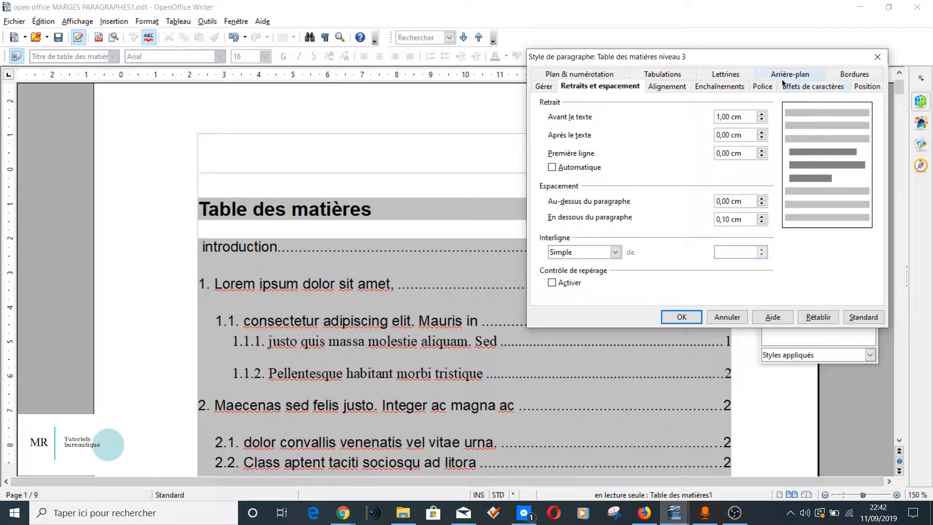
# Step: Set the Table des matières niveau 3 style's font to Arial and apply the style changes
pyautogui.click(762, 86)
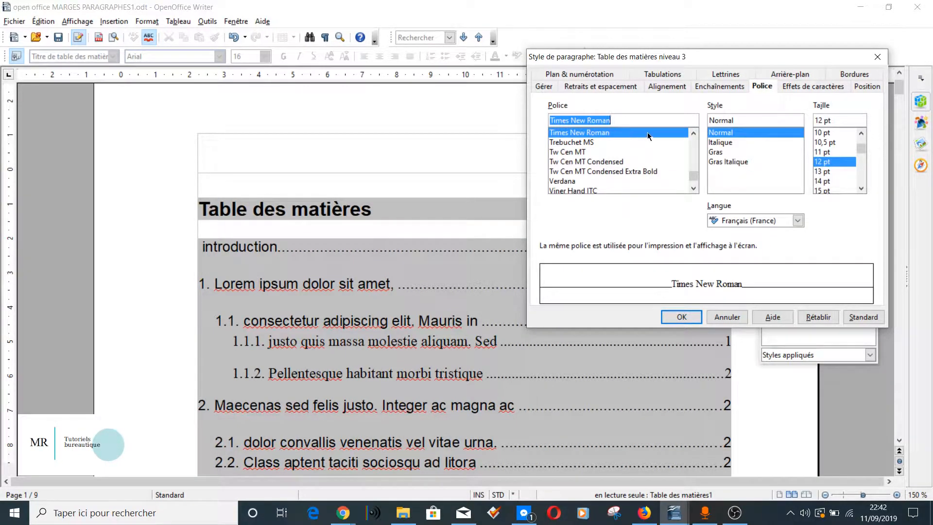
pyautogui.write('Arial')
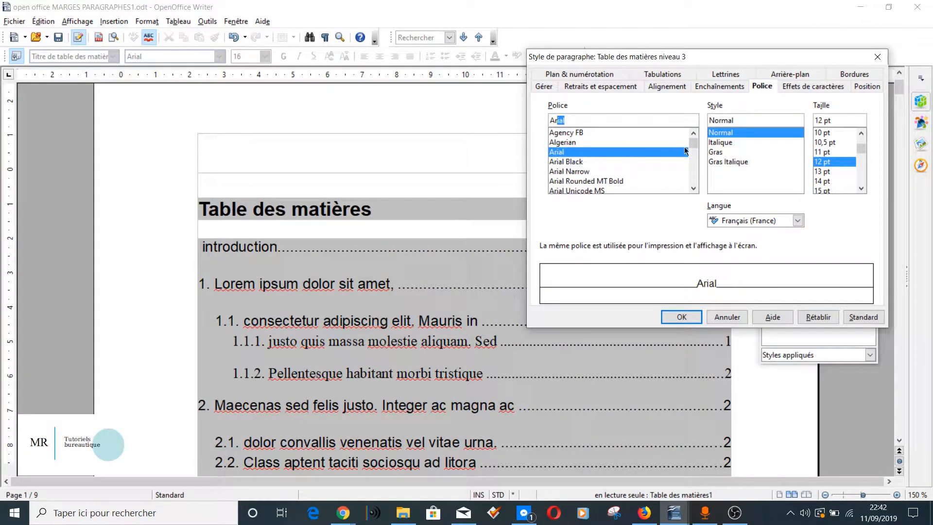
pyautogui.click(616, 154)
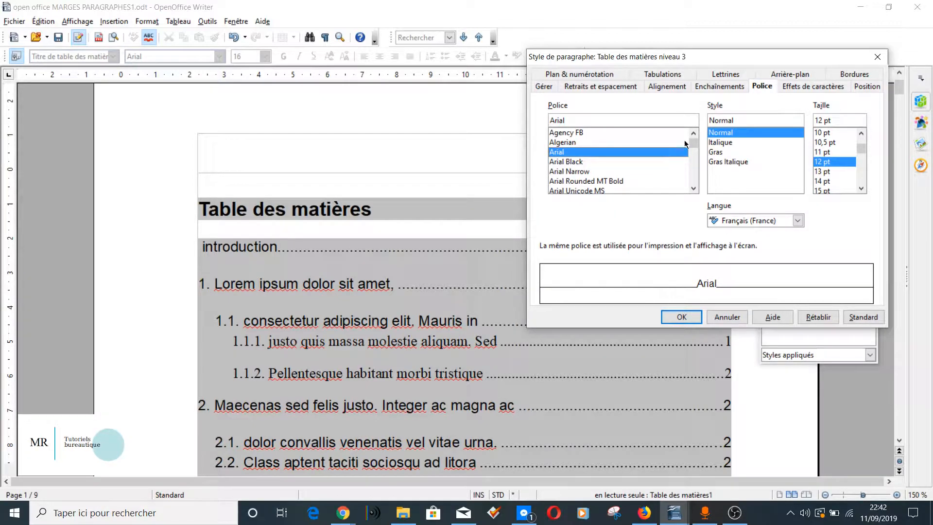
pyautogui.click(690, 318)
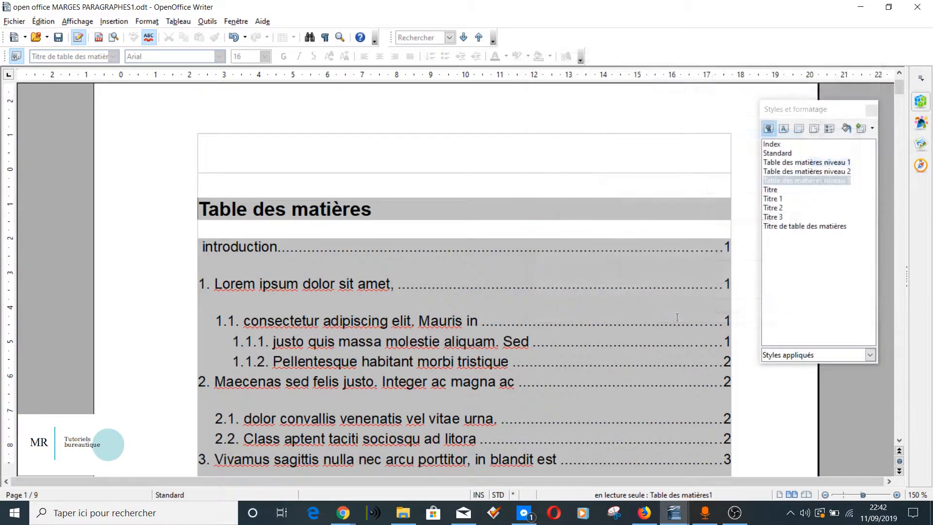
# Step: Modify the Table des matières niveau 1 style to use Simple line spacing
pyautogui.click(377, 283)
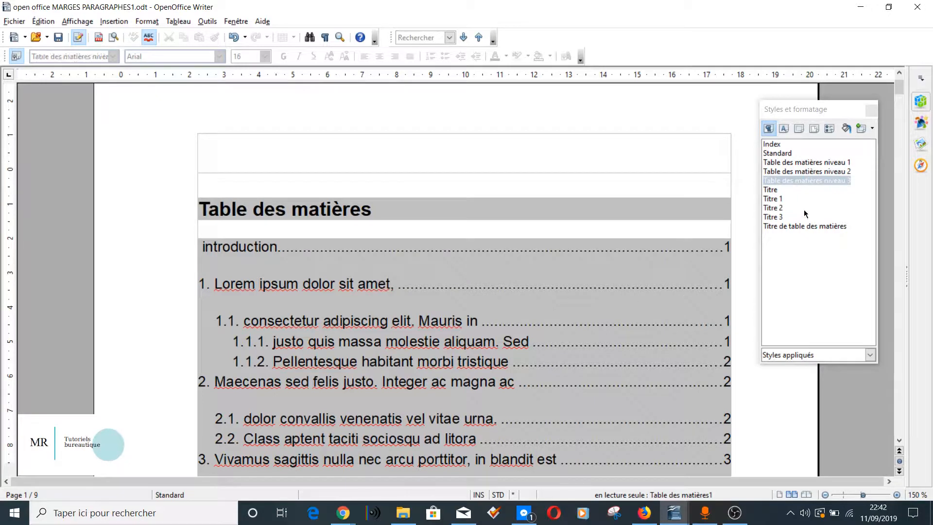
pyautogui.rightClick(802, 166)
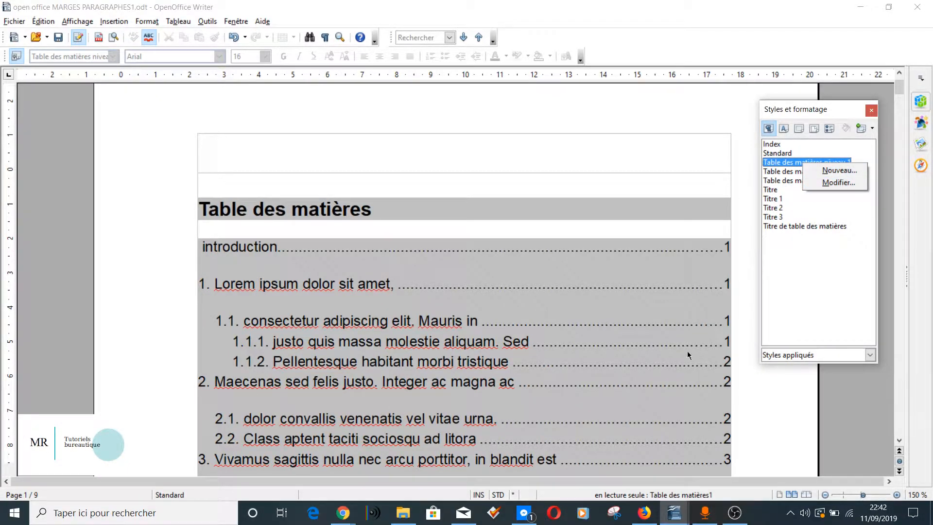
pyautogui.click(836, 183)
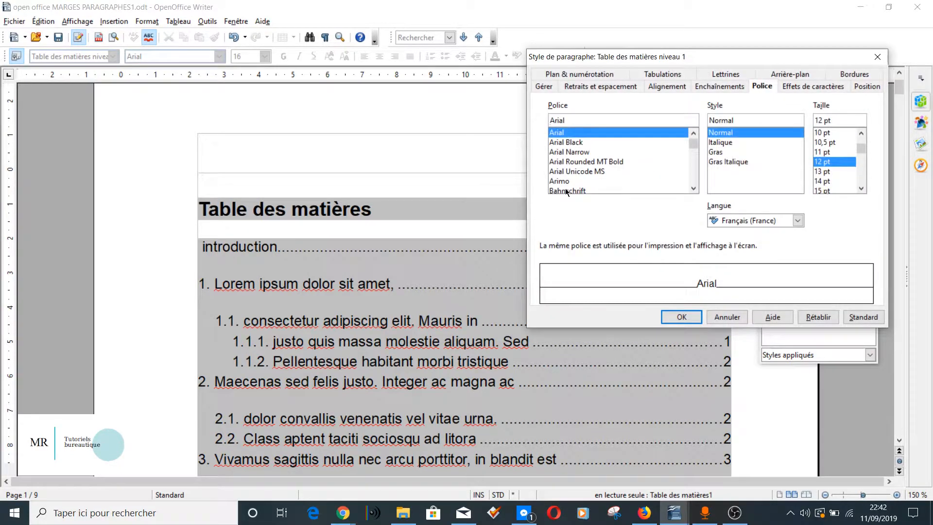
pyautogui.click(614, 87)
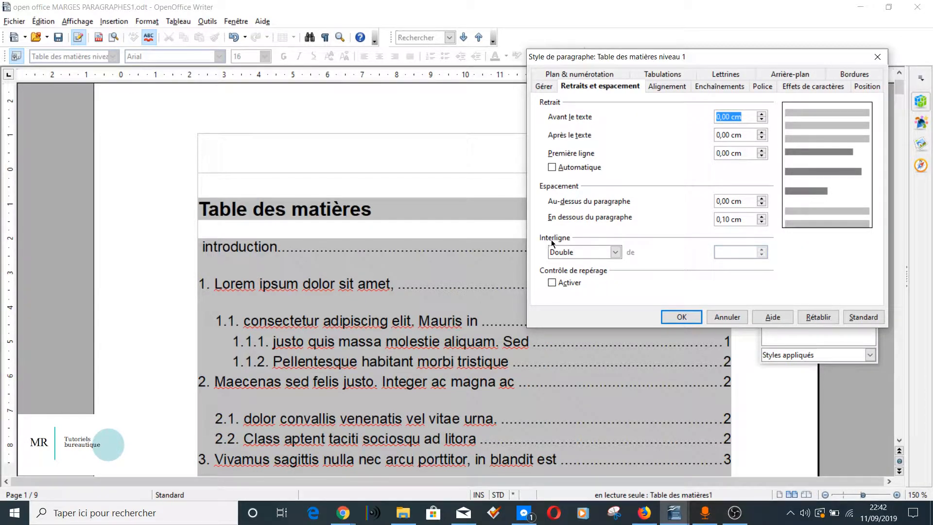
pyautogui.click(574, 252)
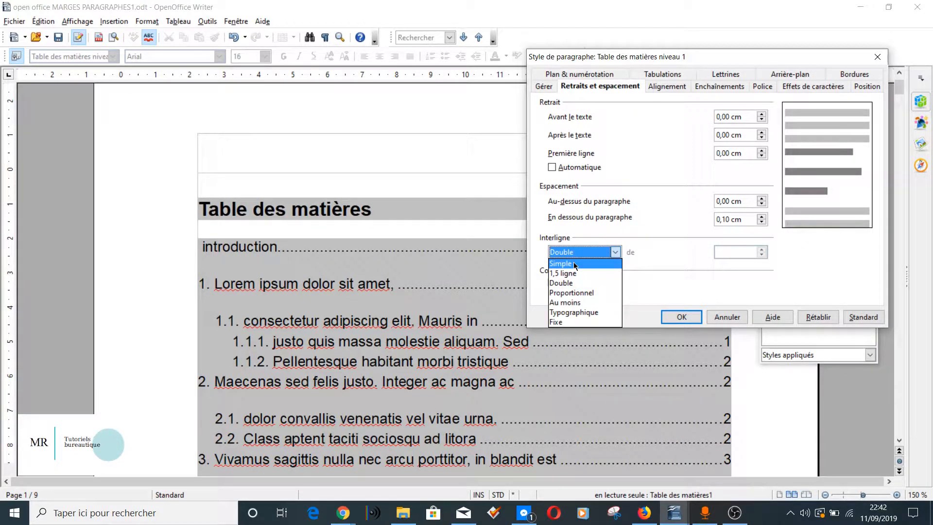
pyautogui.click(575, 265)
pyautogui.click(680, 316)
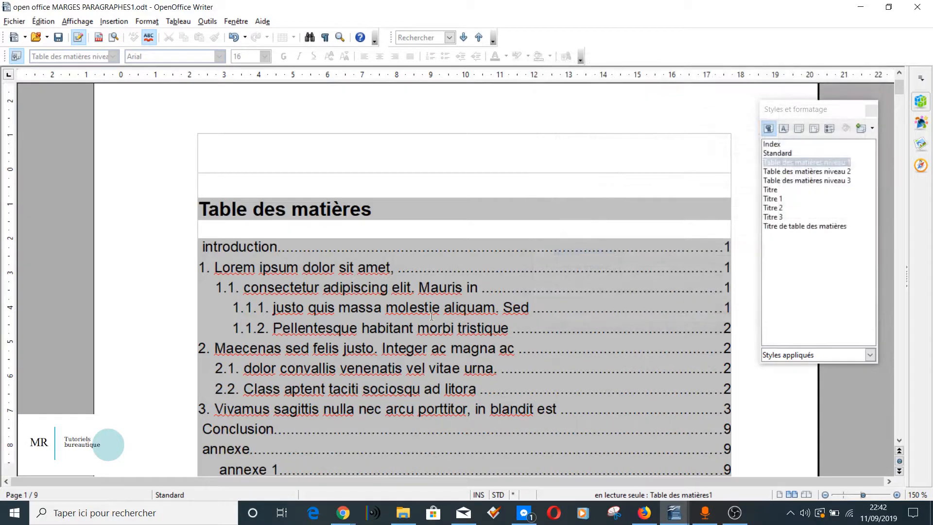
# Step: Split "ultrices ante in, viverra tortor." from the body text under heading 1.1.1 into its own paragraph and apply the Titre 1 style
pyautogui.scroll(-5, 431, 315)
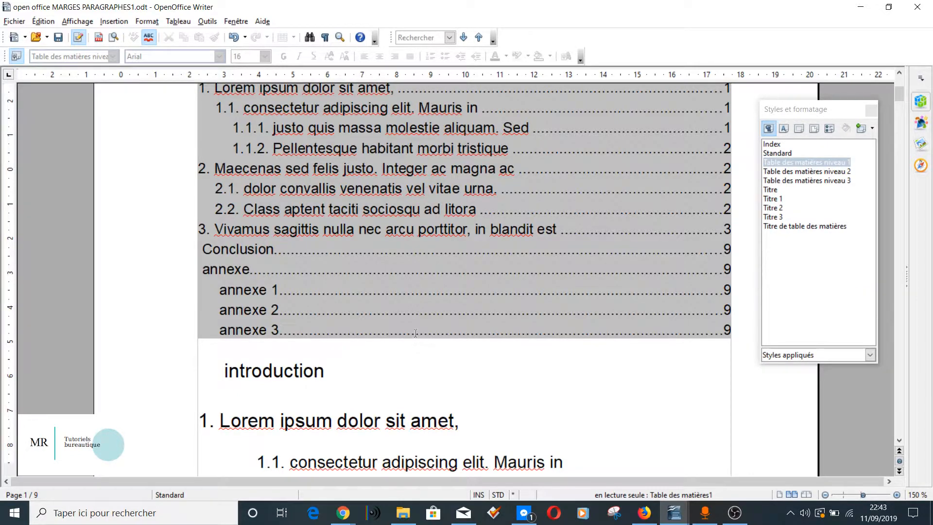
pyautogui.scroll(-3, 413, 266)
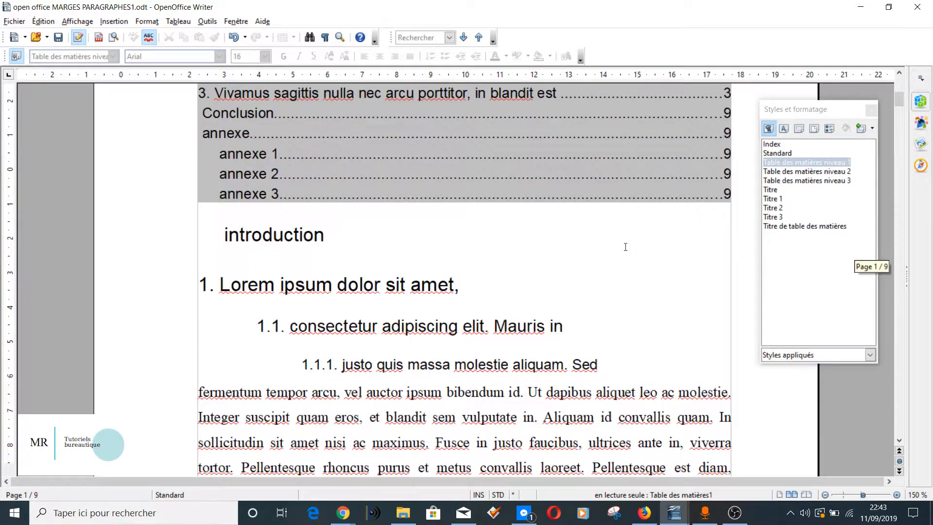
pyautogui.scroll(3, 625, 247)
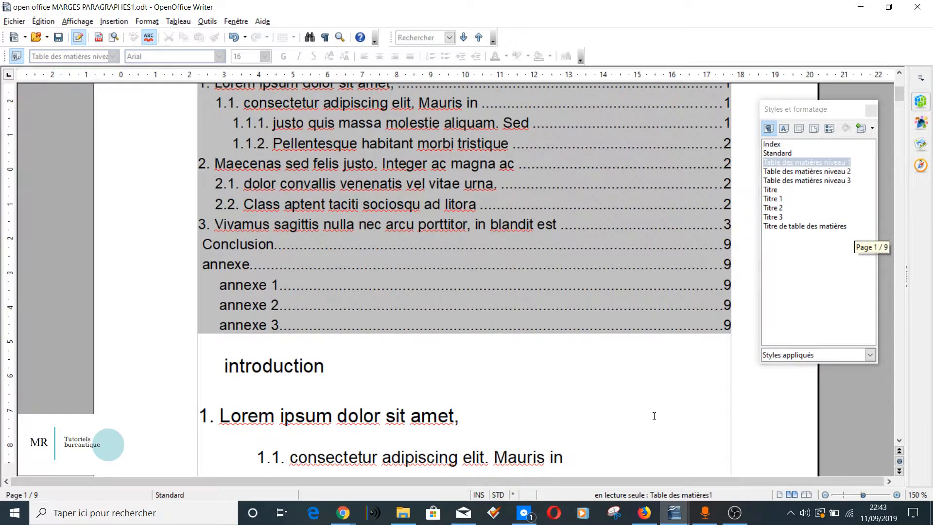
pyautogui.scroll(-9, 654, 416)
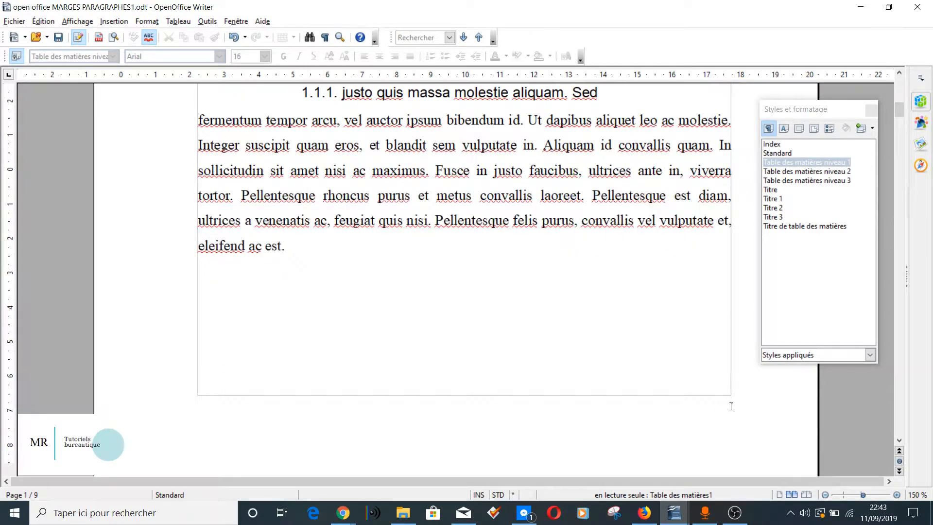
pyautogui.scroll(4, 613, 317)
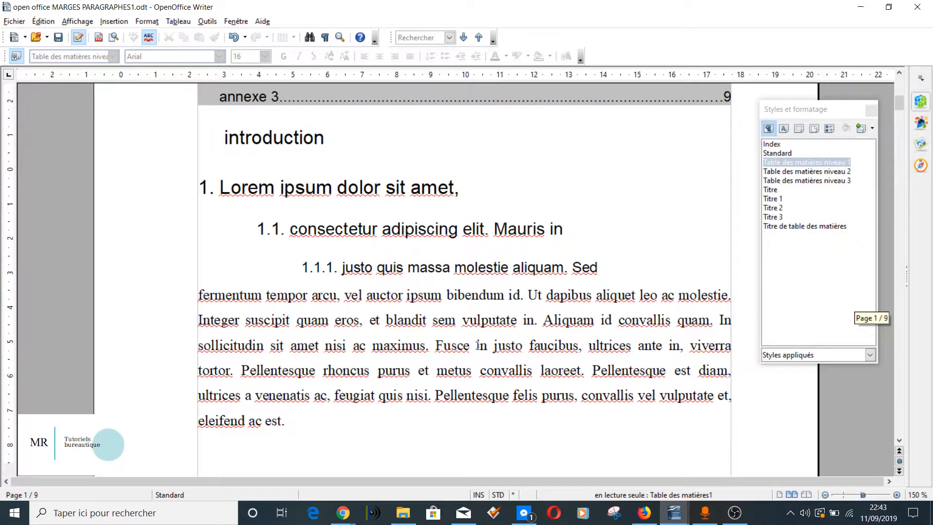
pyautogui.click(589, 346)
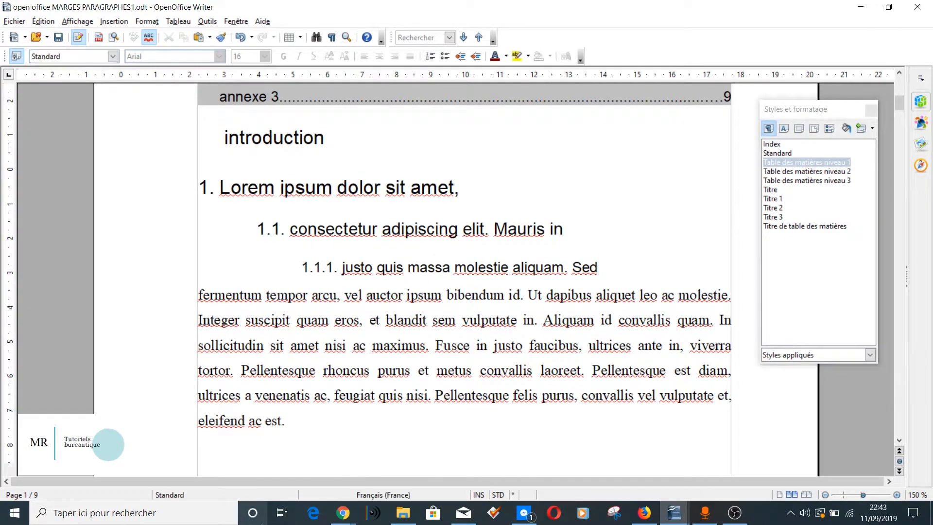
pyautogui.press('Return')
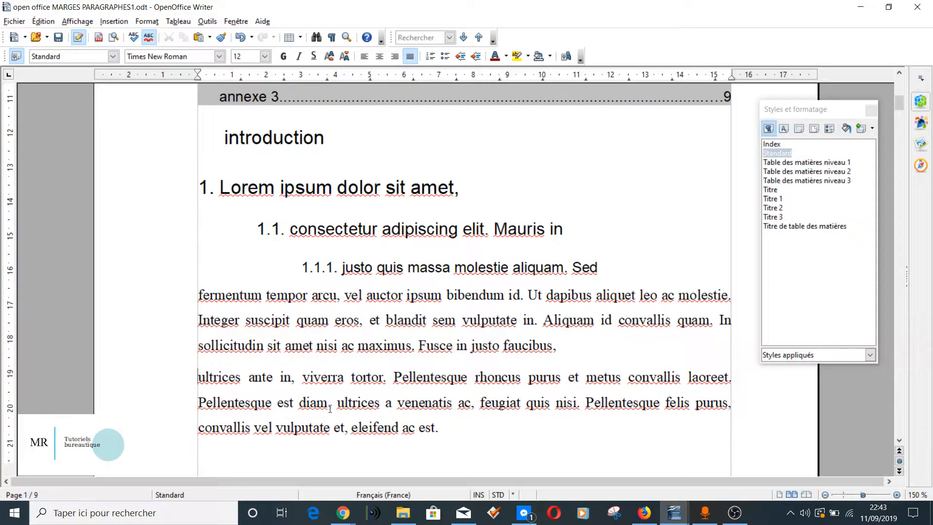
pyautogui.click(395, 372)
pyautogui.press('Return')
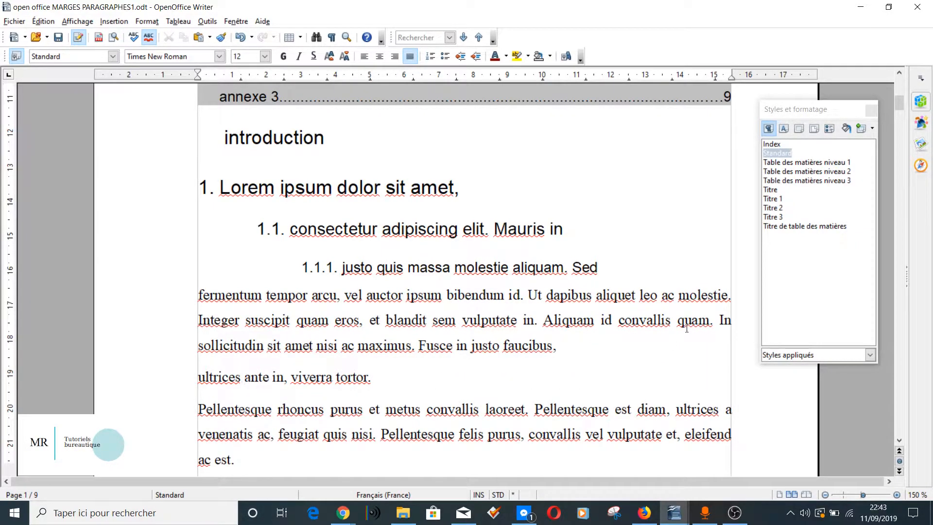
pyautogui.doubleClick(773, 199)
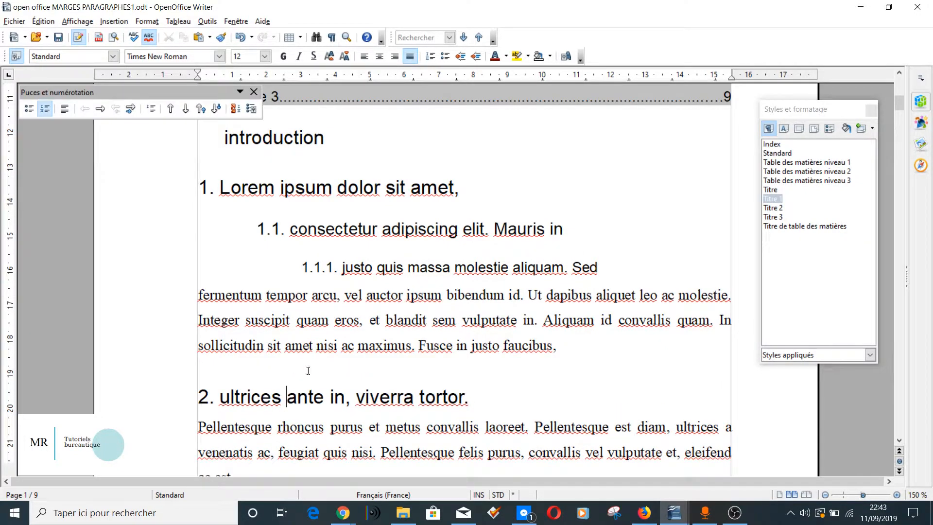
# Step: Update the table of contents to include the new "ultrices ante in, viverra tortor." heading
pyautogui.scroll(-15, 204, 399)
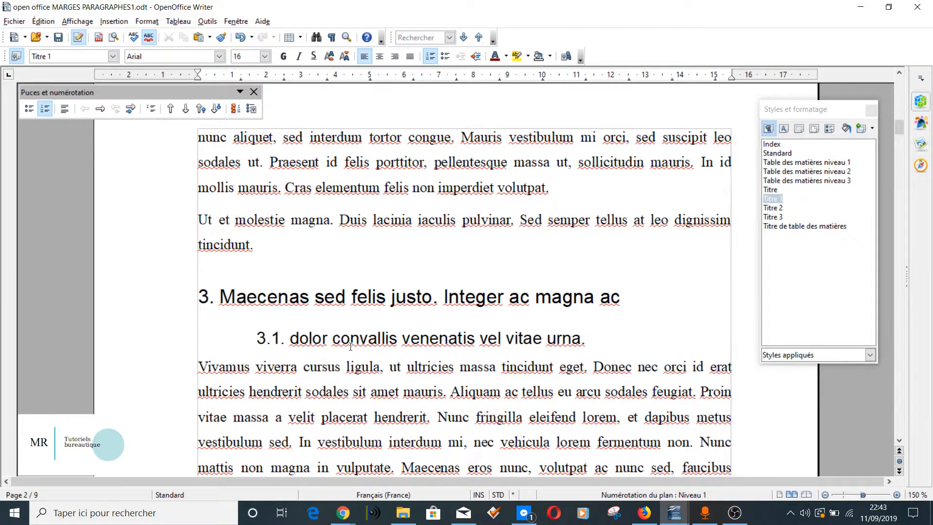
pyautogui.scroll(15, 350, 346)
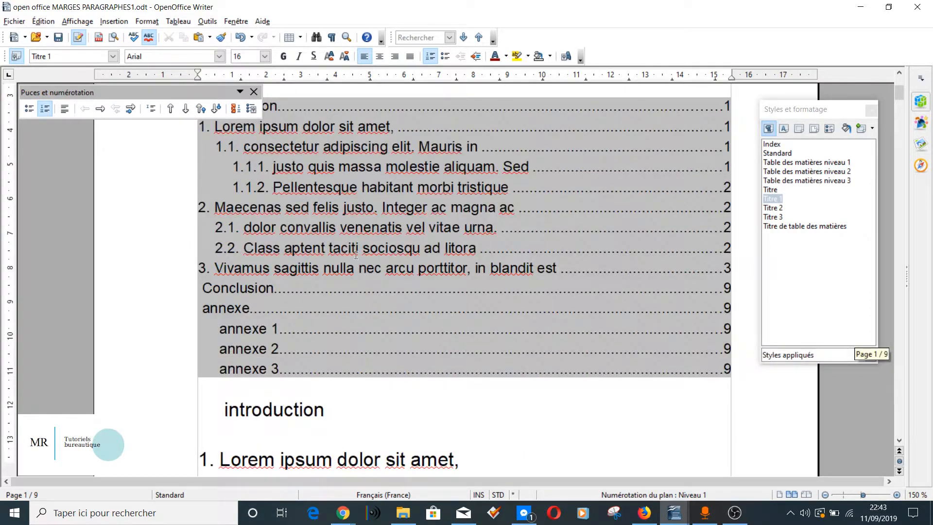
pyautogui.scroll(2, 340, 236)
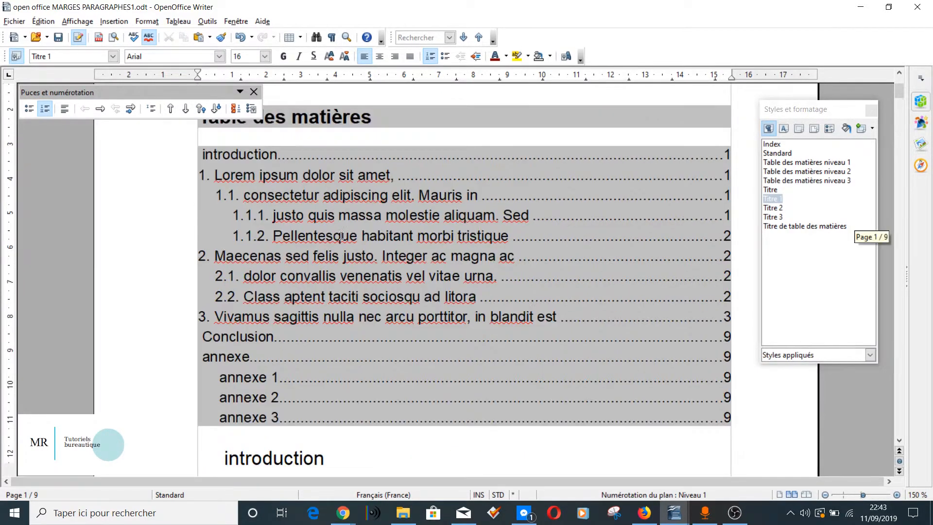
pyautogui.scroll(-10, 374, 379)
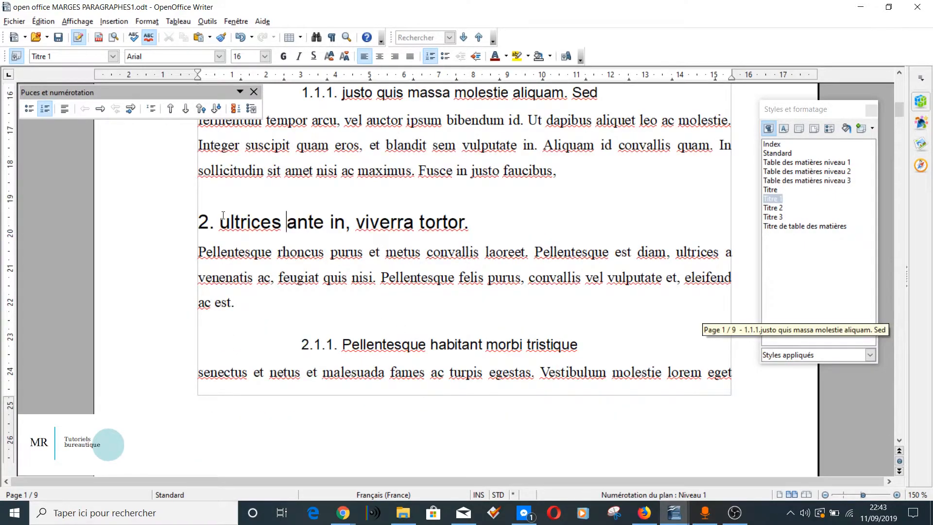
pyautogui.scroll(10, 345, 275)
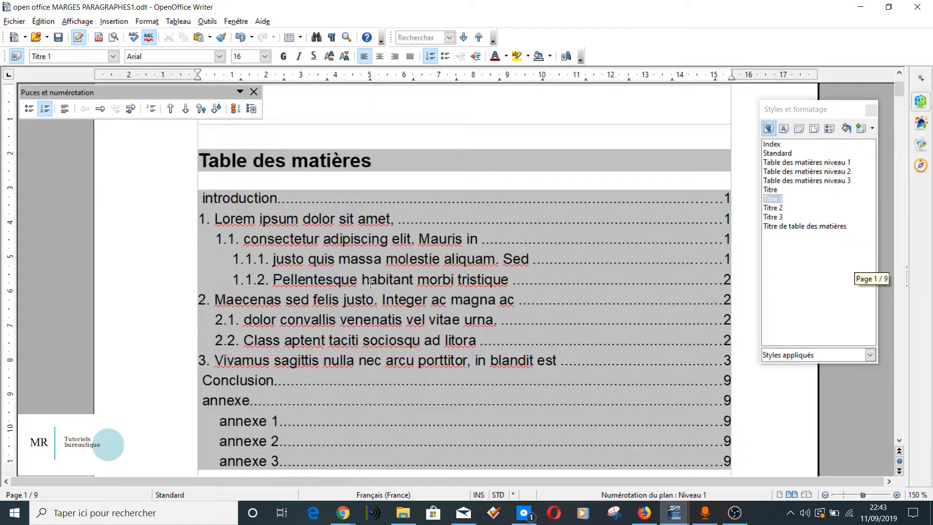
pyautogui.scroll(-1, 370, 283)
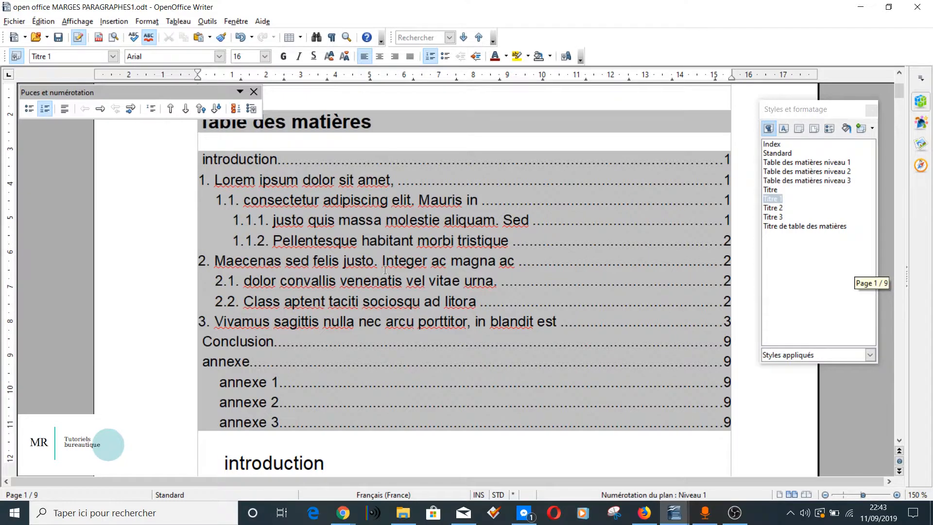
pyautogui.rightClick(386, 272)
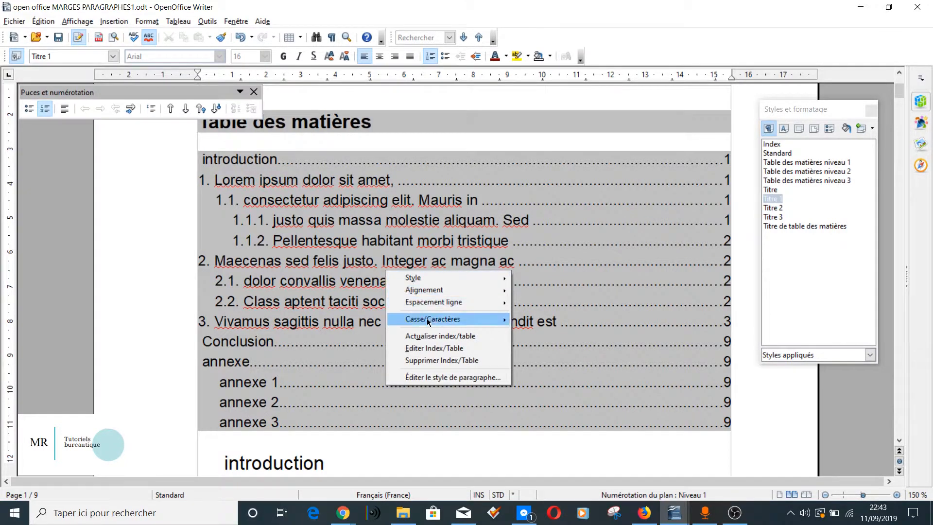
pyautogui.click(427, 336)
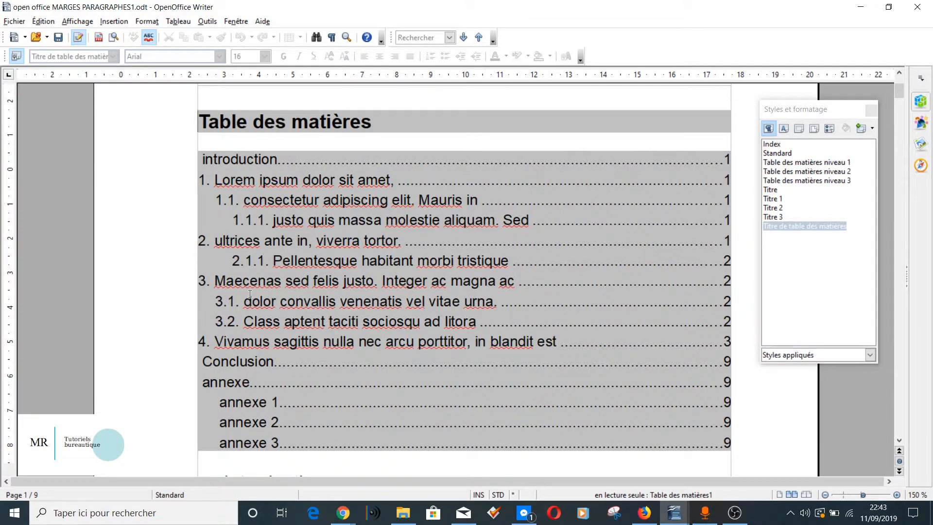
# Step: Insert five empty paragraphs after "Fusce in justo faucibus," to push the "ultrices ante in, viverra tortor." heading onto the next page
pyautogui.scroll(-1, 250, 294)
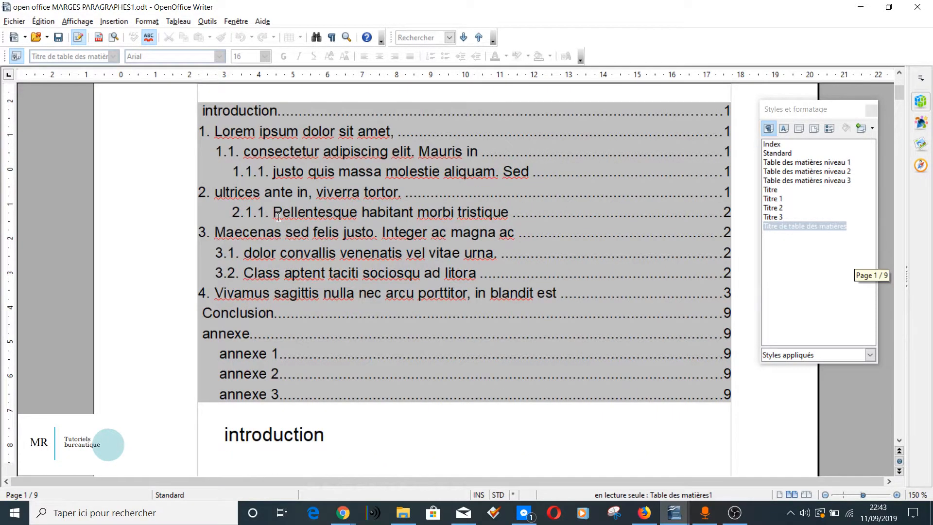
pyautogui.scroll(-3, 278, 215)
pyautogui.scroll(-3, 278, 216)
pyautogui.click(235, 287)
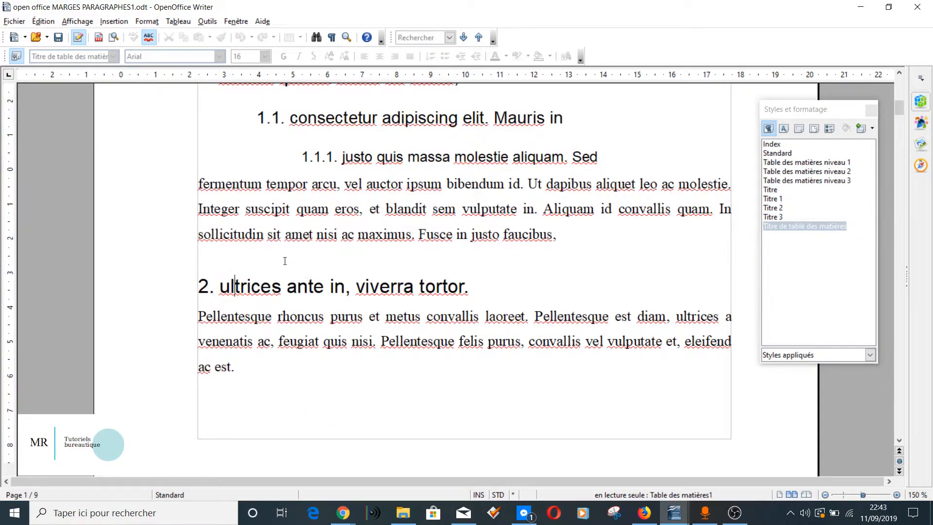
pyautogui.click(581, 232)
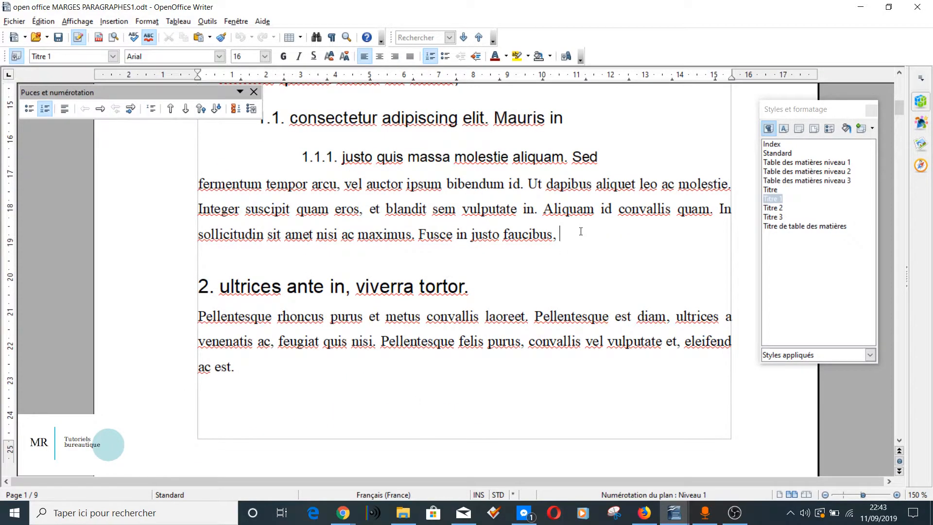
pyautogui.press('Return')
pyautogui.press('Return')
pyautogui.press('Return')
pyautogui.press('Return')
pyautogui.press('Return')
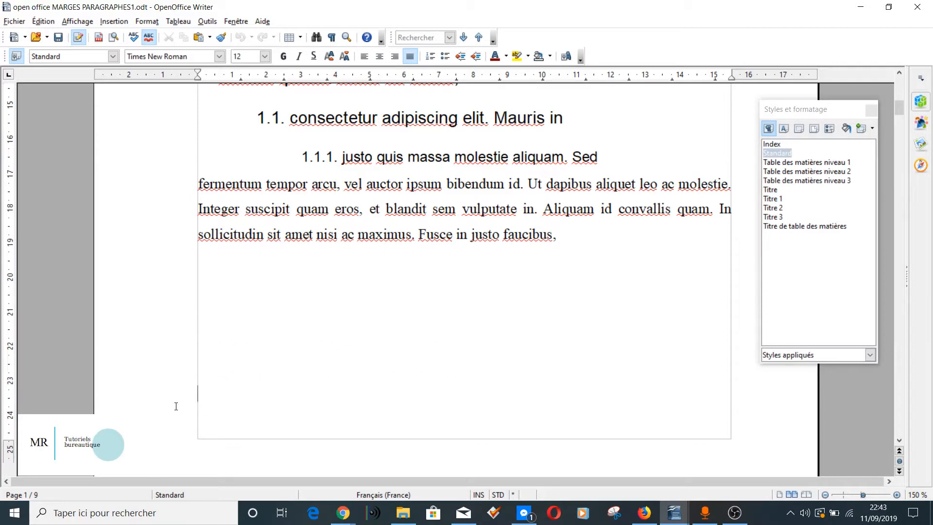
# Step: Refresh the table of contents so its page numbers reflect the moved heading
pyautogui.scroll(3, 161, 421)
pyautogui.scroll(5, 165, 414)
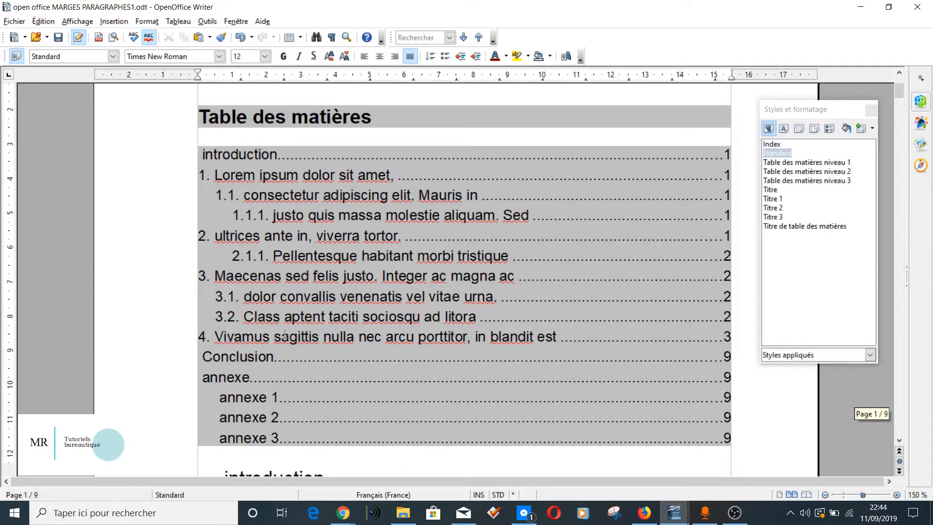
pyautogui.rightClick(329, 266)
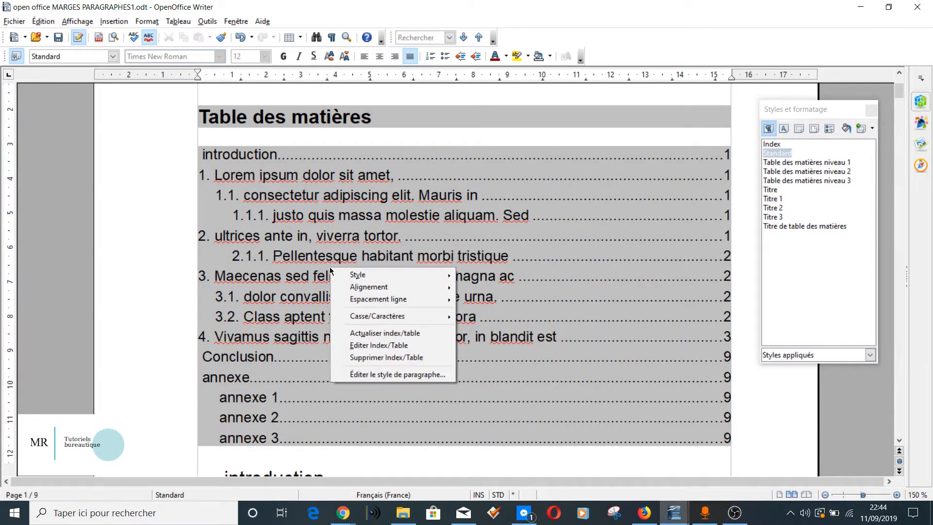
pyautogui.click(354, 334)
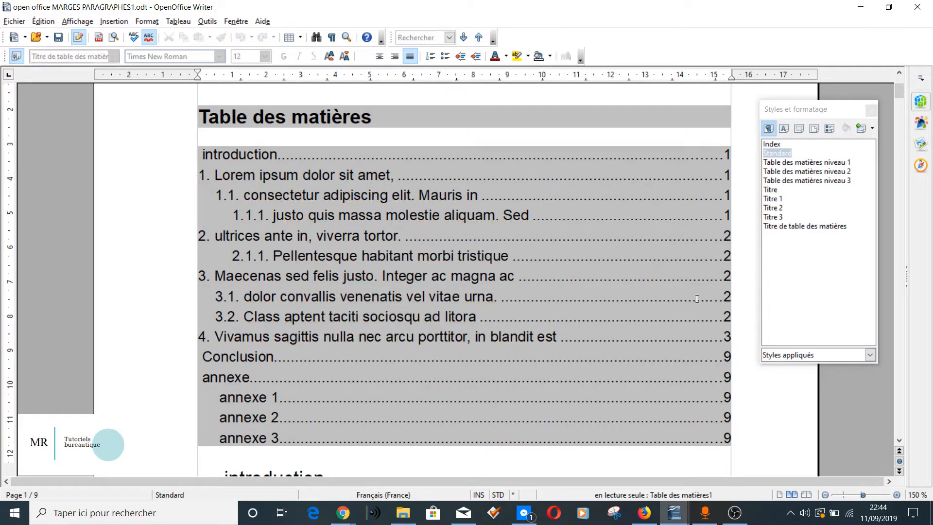